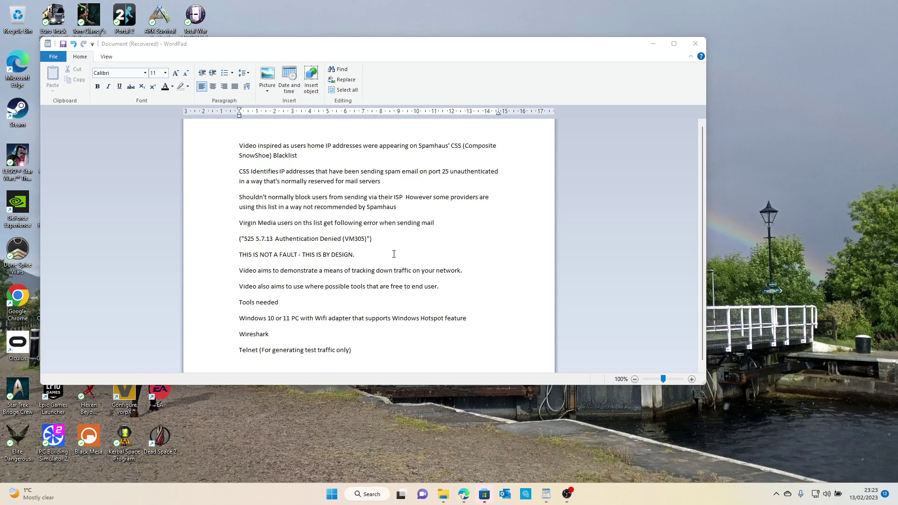
Review the tools list in the notes, view the Wireshark website in Edge, and return to the notes
scroll(394, 235, "down", 1)
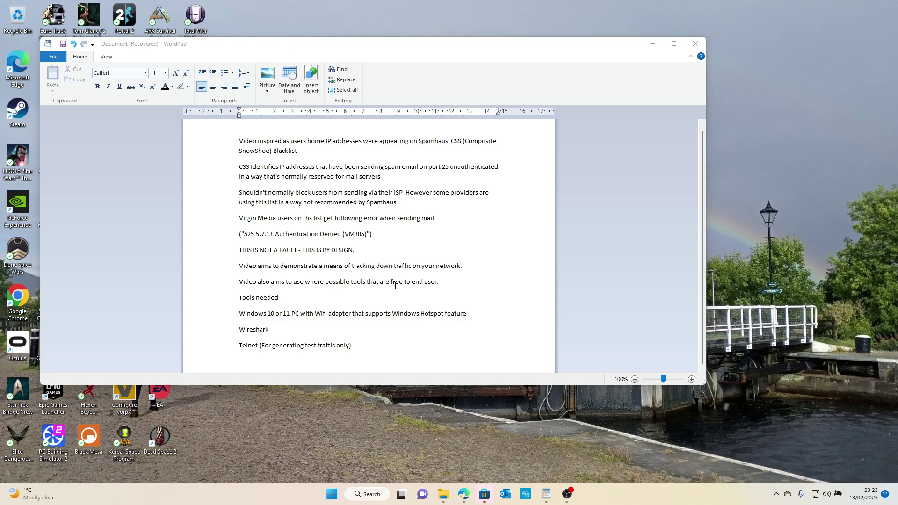
left_click(464, 493)
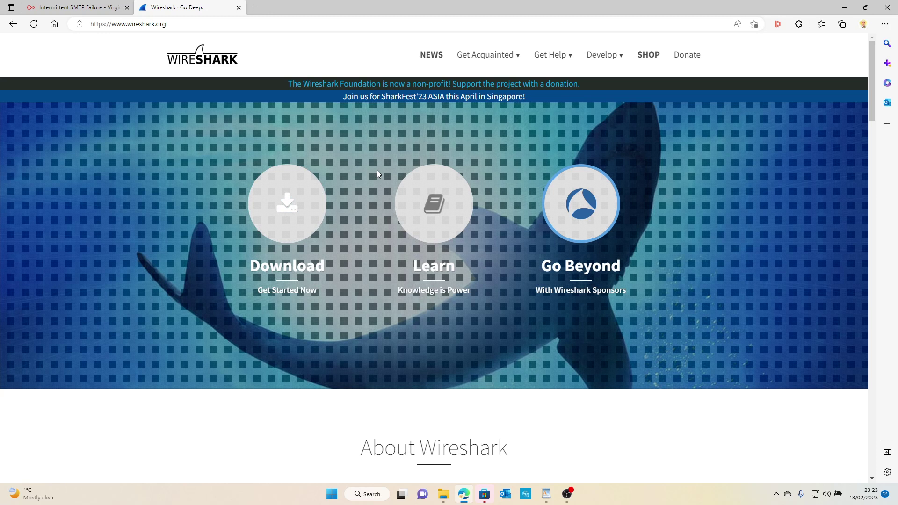
left_click(844, 7)
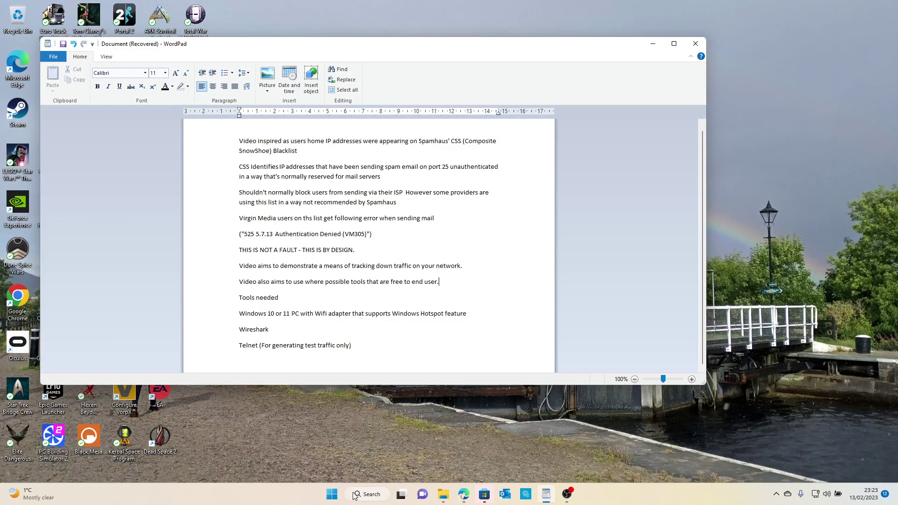
Open Control Panel and go to Programs and Features
left_click(367, 494)
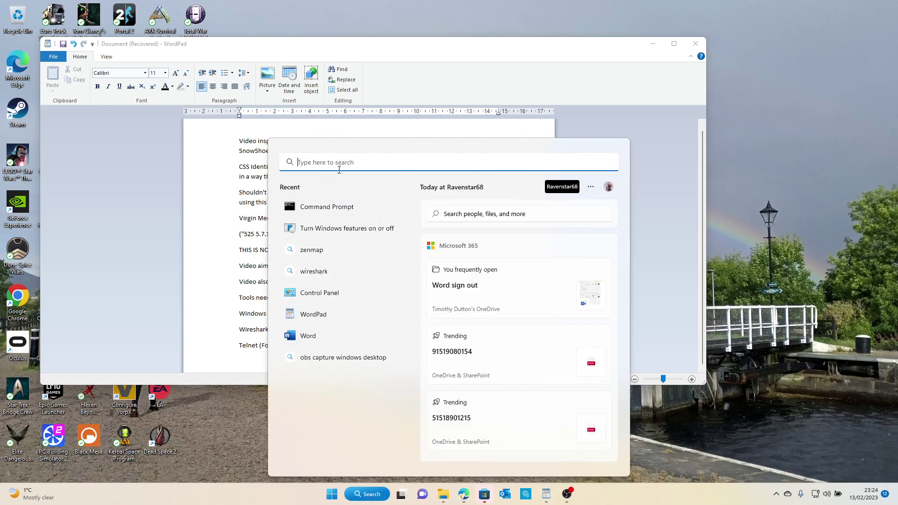
type("control")
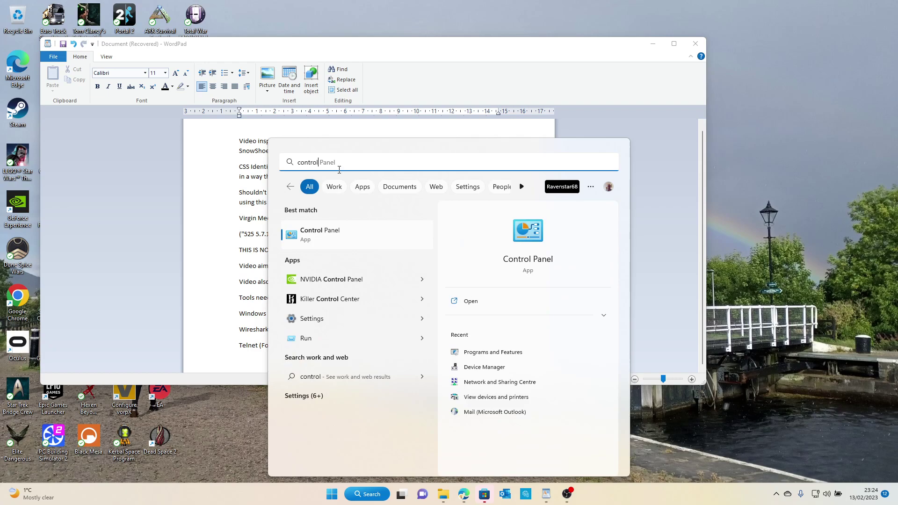
type(" panel")
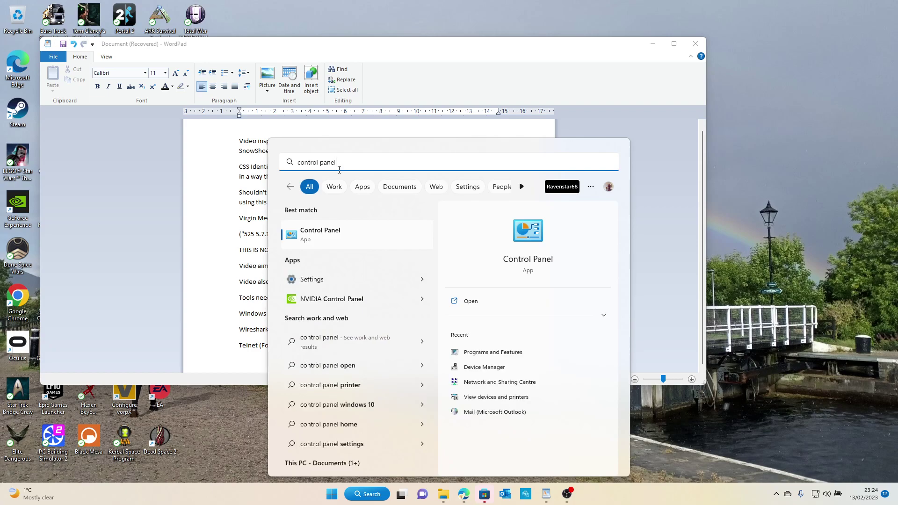
key("Return")
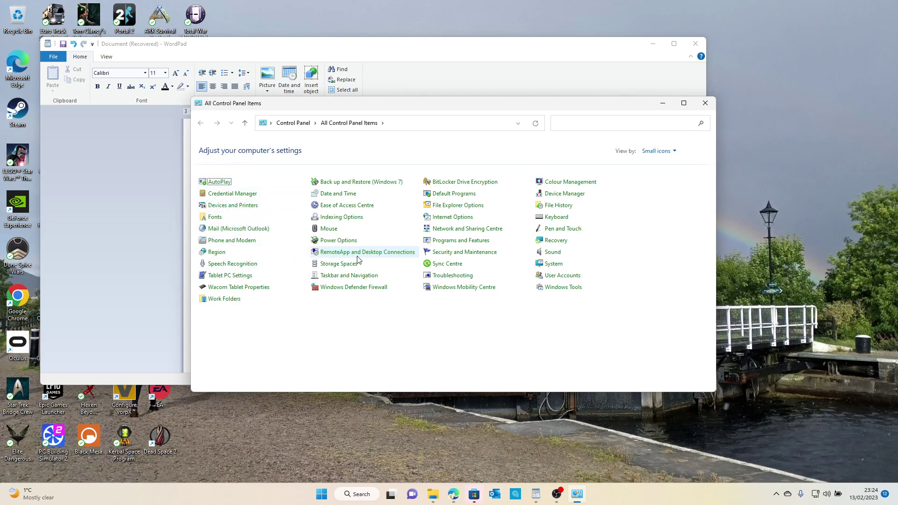
left_click(456, 242)
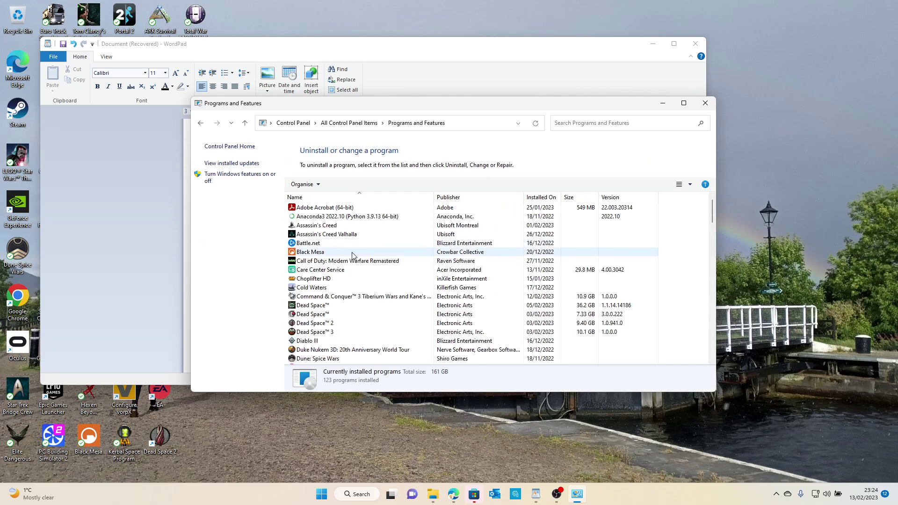
Check the Telnet Client entry in the Windows Features list and dismiss the list without changes
scroll(342, 251, "down", 3)
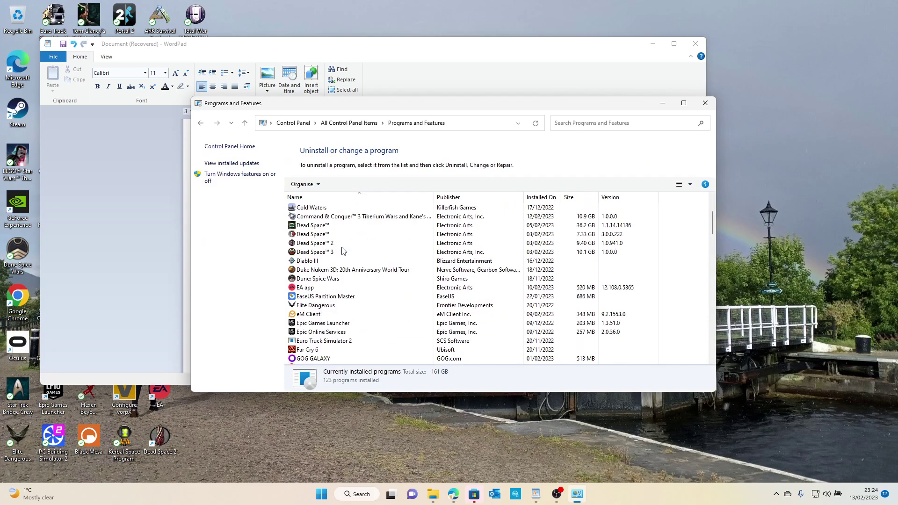
scroll(342, 251, "up", 3)
left_click(234, 175)
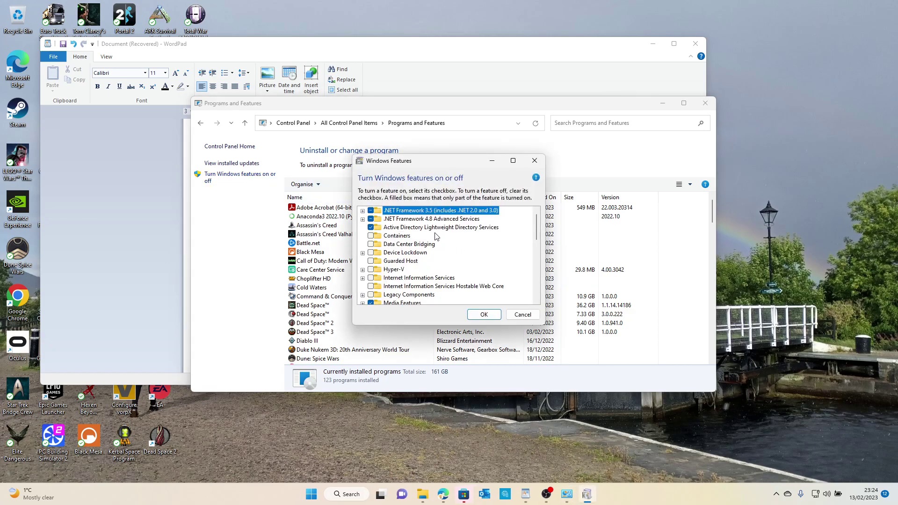
scroll(421, 251, "down", 2)
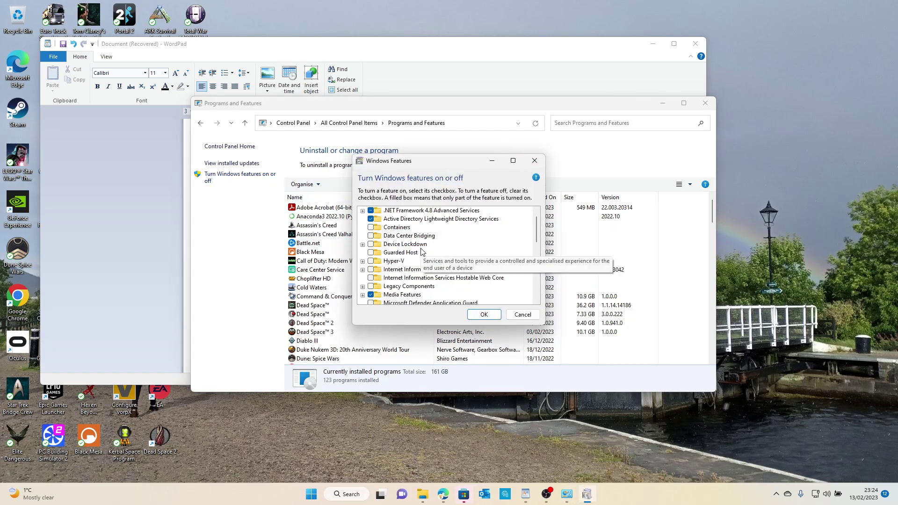
scroll(421, 251, "down", 4)
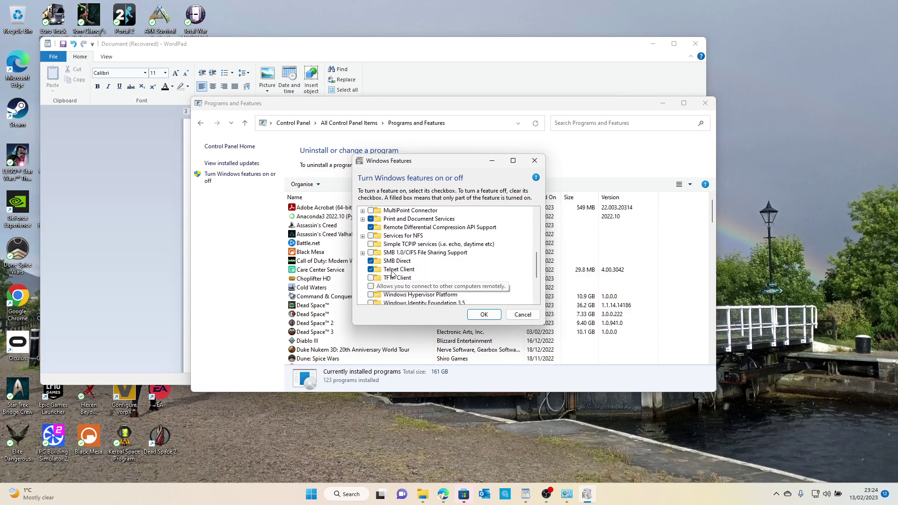
left_click(523, 314)
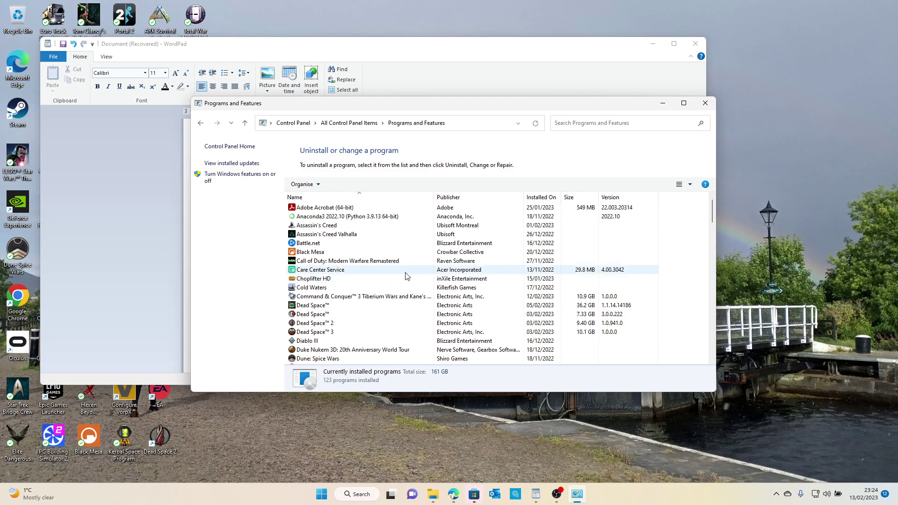
Look through the installed programs in Programs and Features and close the window
scroll(405, 276, "down", 8)
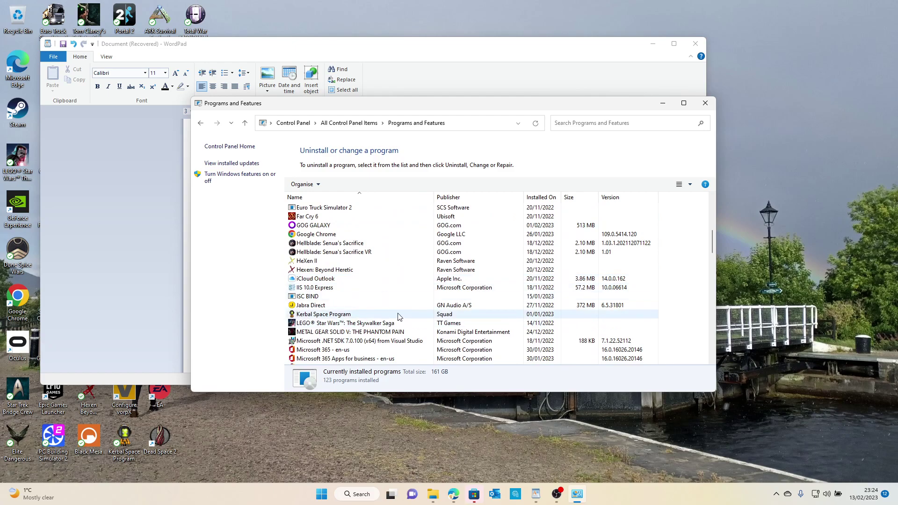
scroll(398, 317, "up", 8)
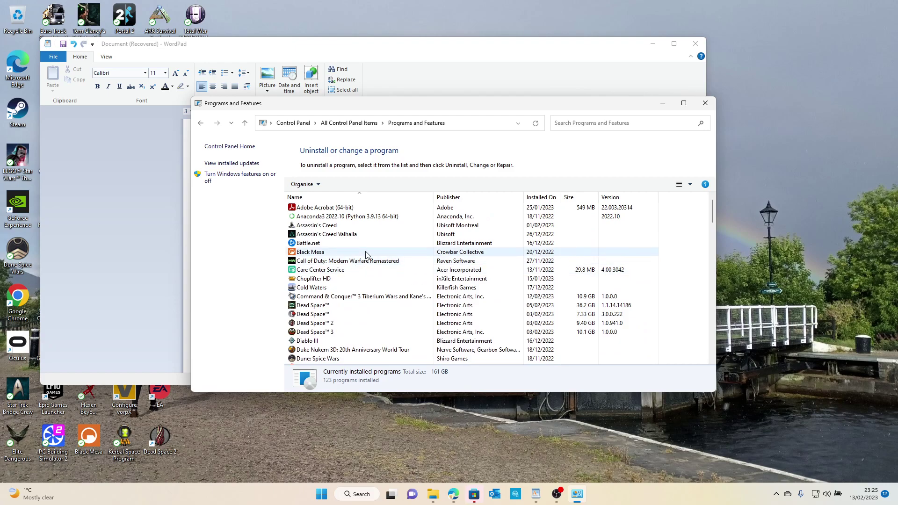
scroll(376, 252, "down", 5)
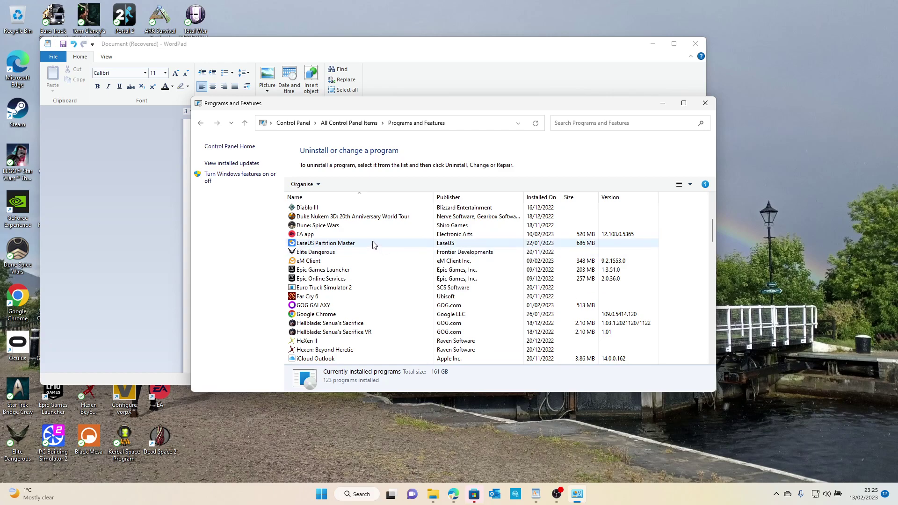
scroll(368, 238, "down", 2)
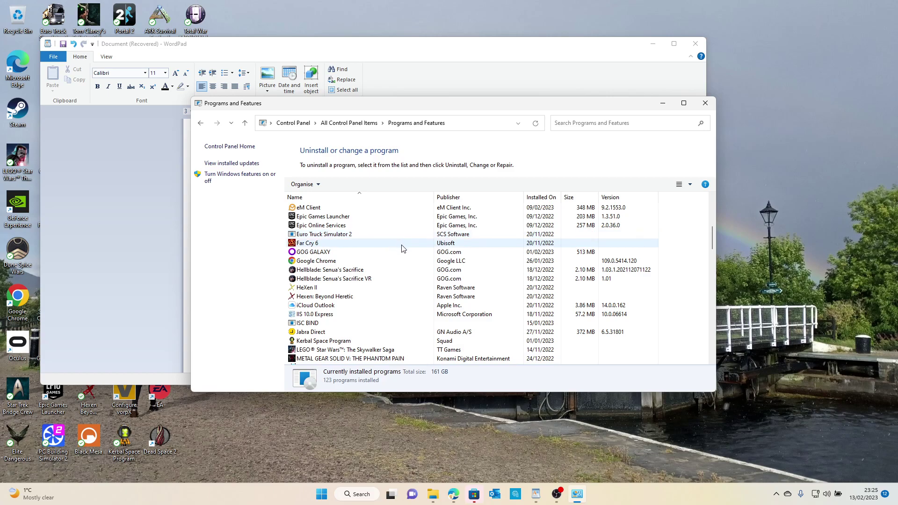
scroll(360, 247, "down", 1)
scroll(360, 246, "down", 1)
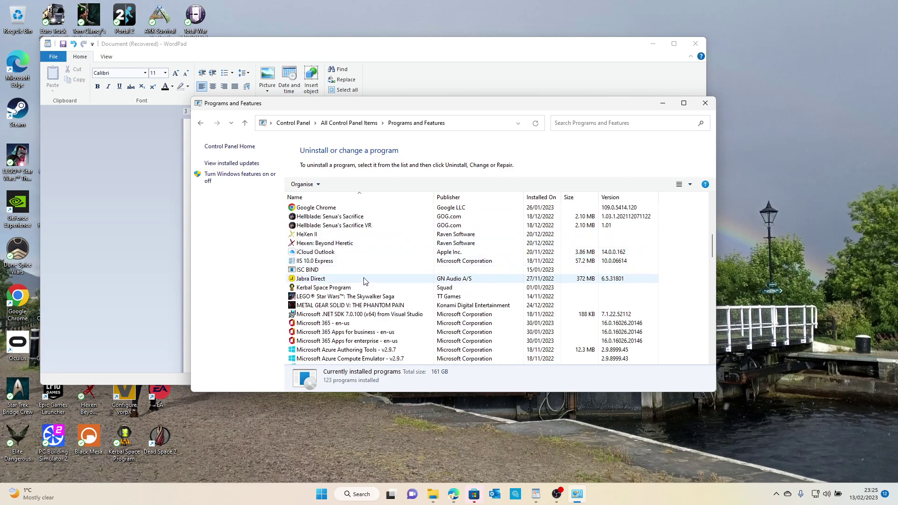
scroll(366, 281, "up", 9)
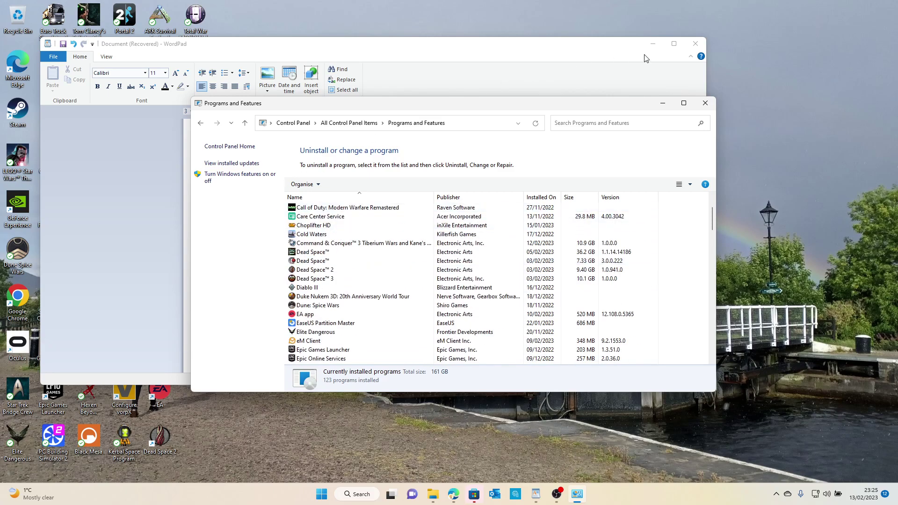
left_click(705, 104)
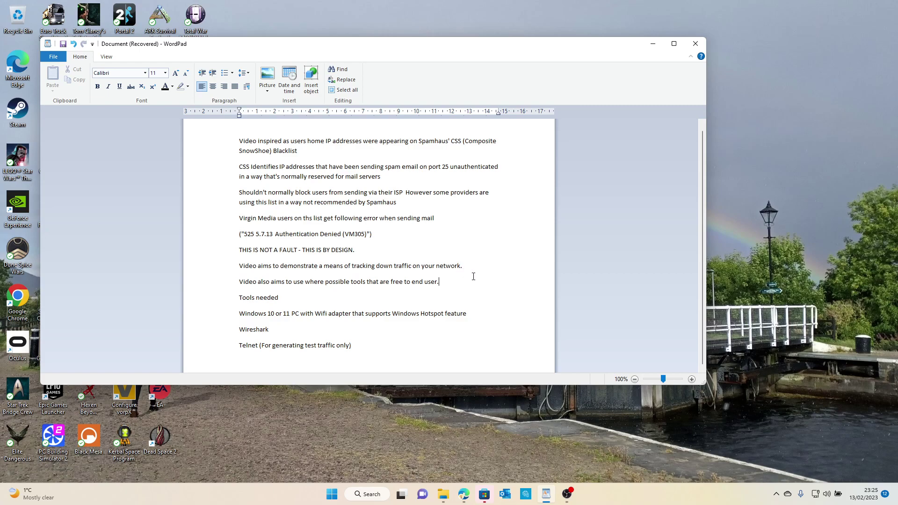
Launch Wireshark and select the Ethernet interface for capturing
left_click(363, 497)
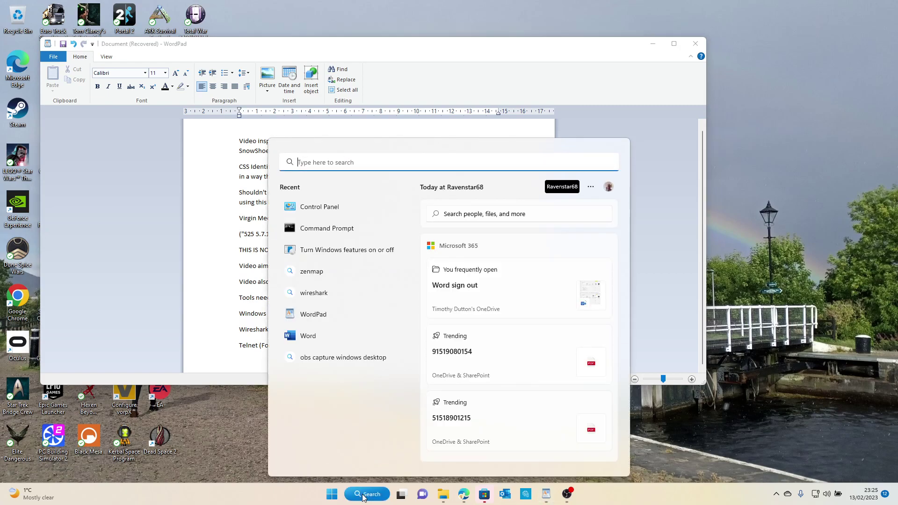
left_click(332, 494)
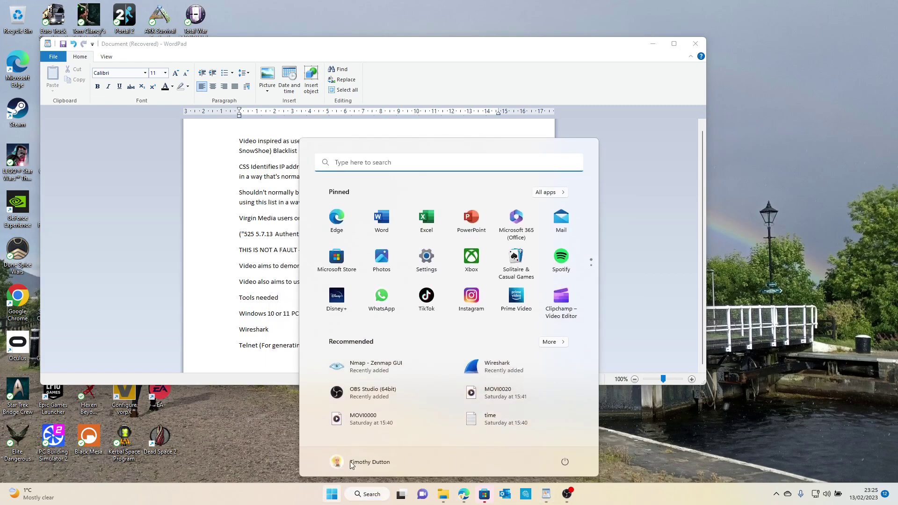
left_click(479, 369)
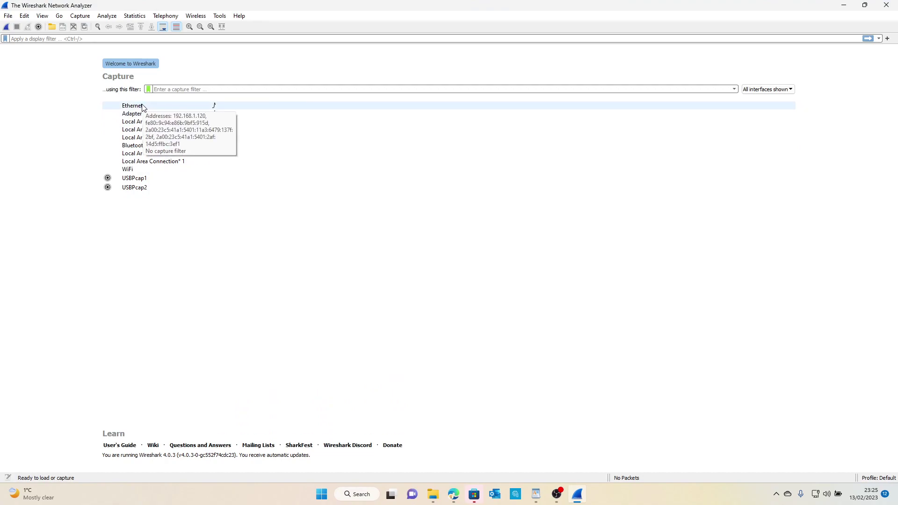
left_click(143, 107)
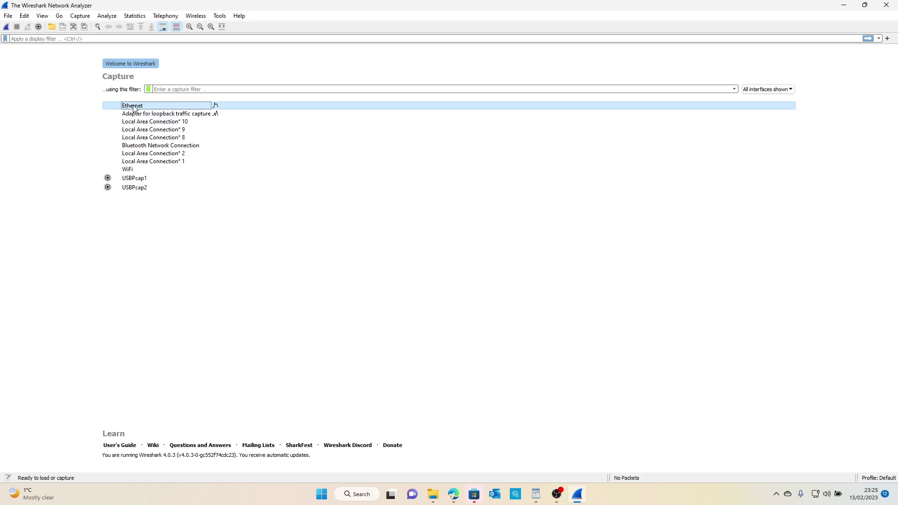
Set the capture filter to "tcp port smtp" and start a live capture on the Ethernet interface
left_click(179, 90)
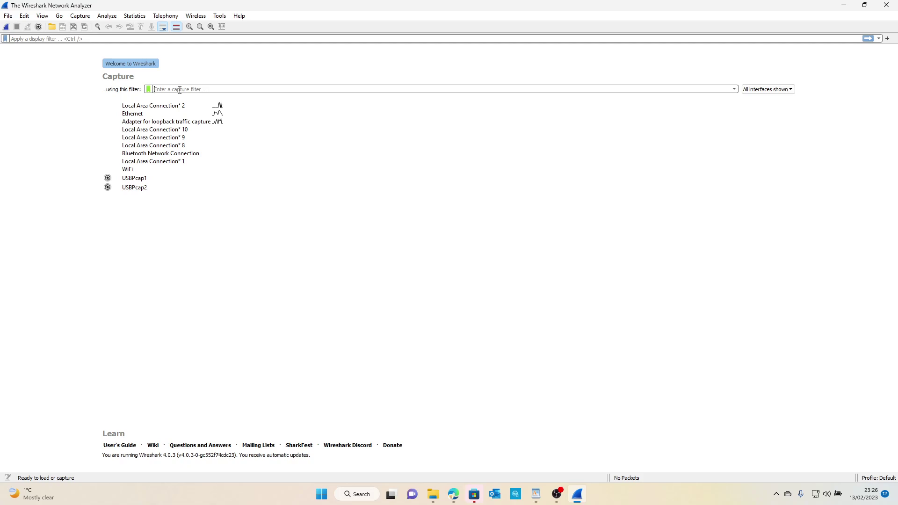
type("tcp")
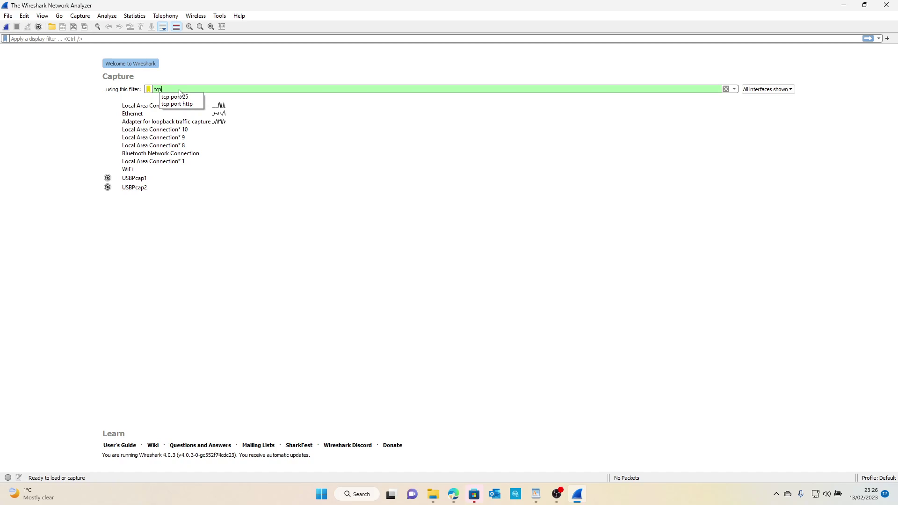
type(" po")
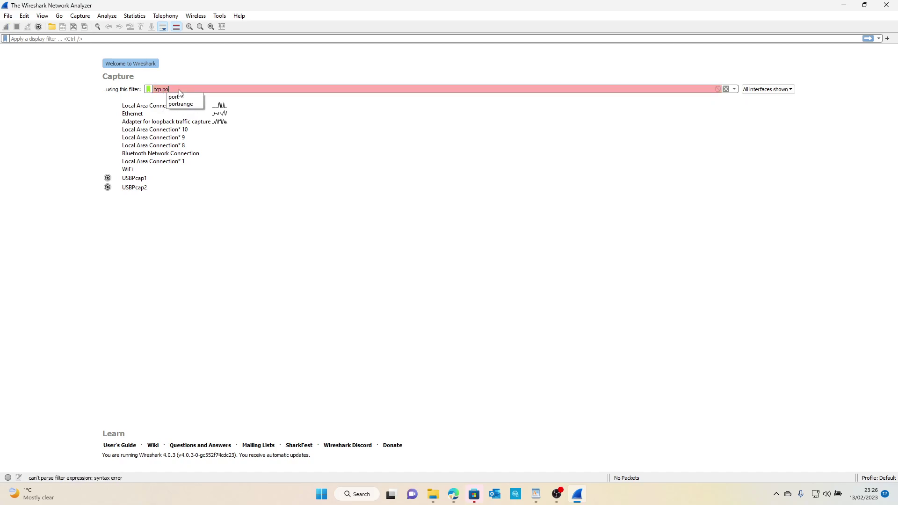
type("rt 25")
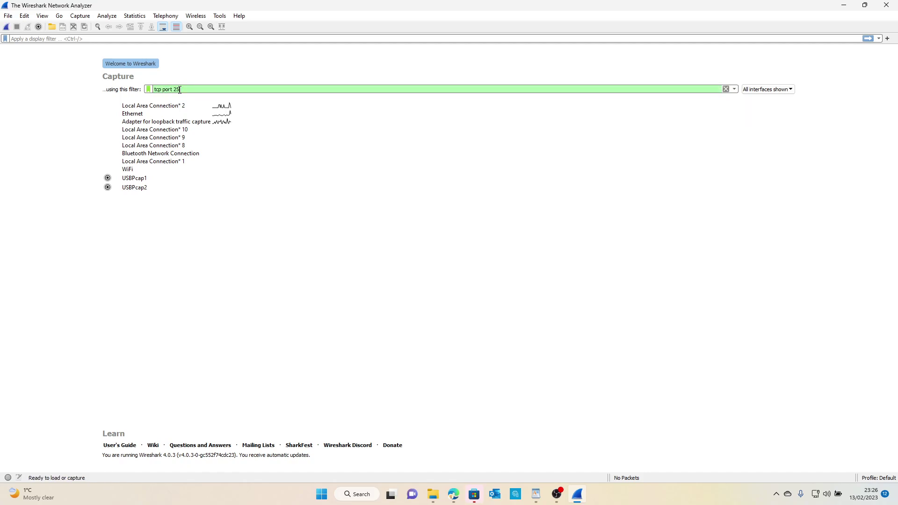
key("BackSpace")
key("BackSpace")
type("smtp")
key("Return")
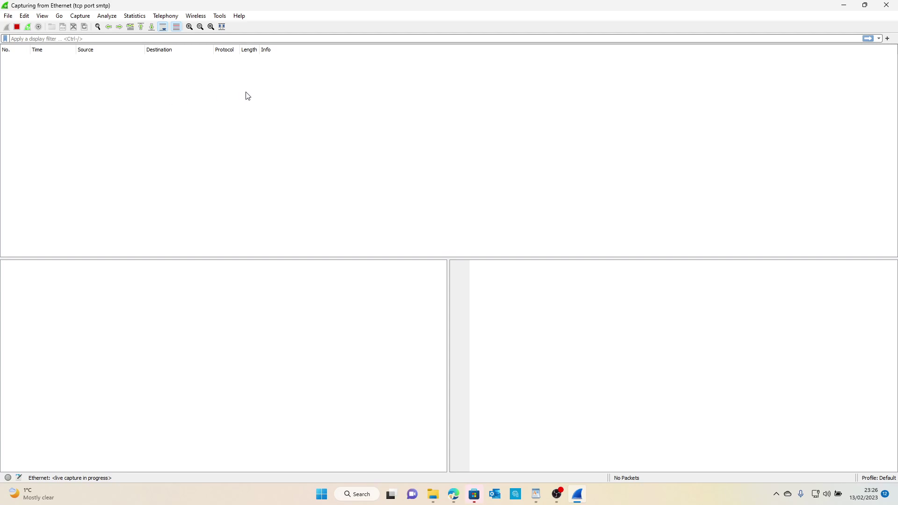
Search Windows for telnet, launch the Telnet client, and move its window clear of the Wireshark packet list's first columns
left_click(321, 494)
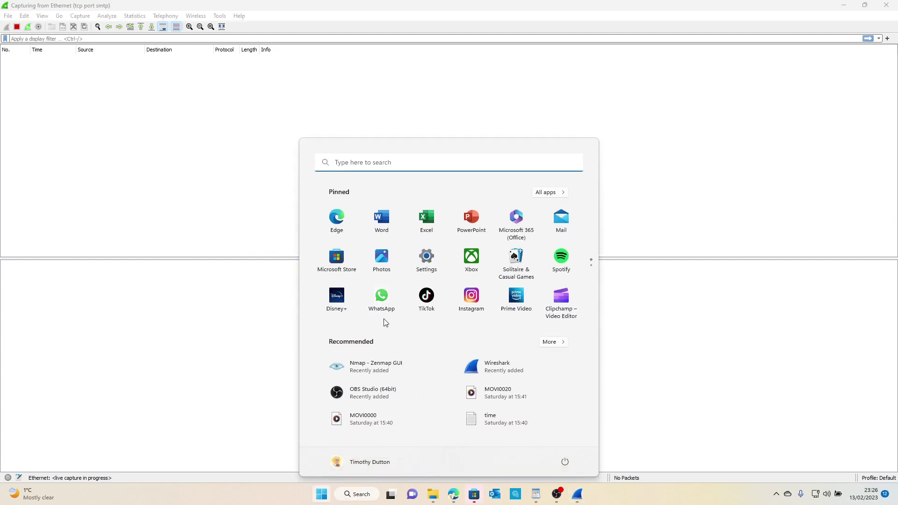
left_click(376, 162)
type("celne")
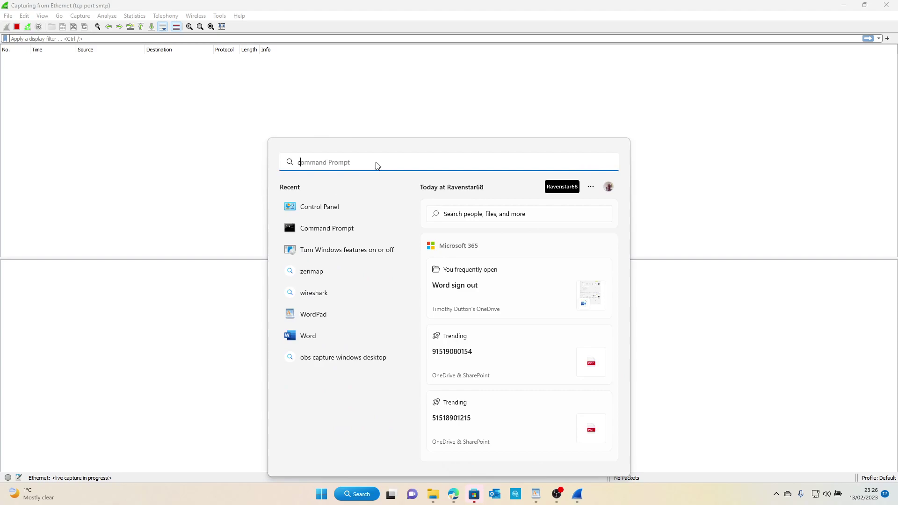
key("BackSpace")
key("BackSpace")
key("BackSpace")
key("BackSpace")
key("BackSpace")
type("telnet")
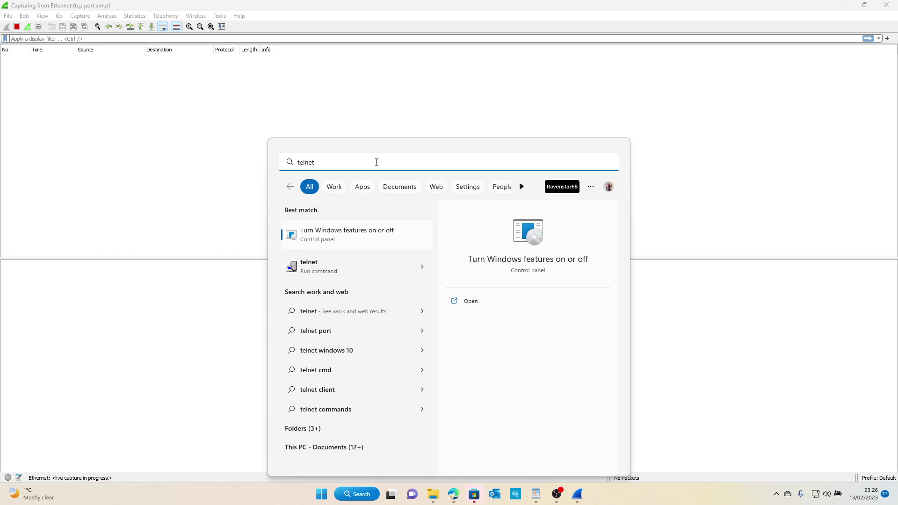
left_click(343, 264)
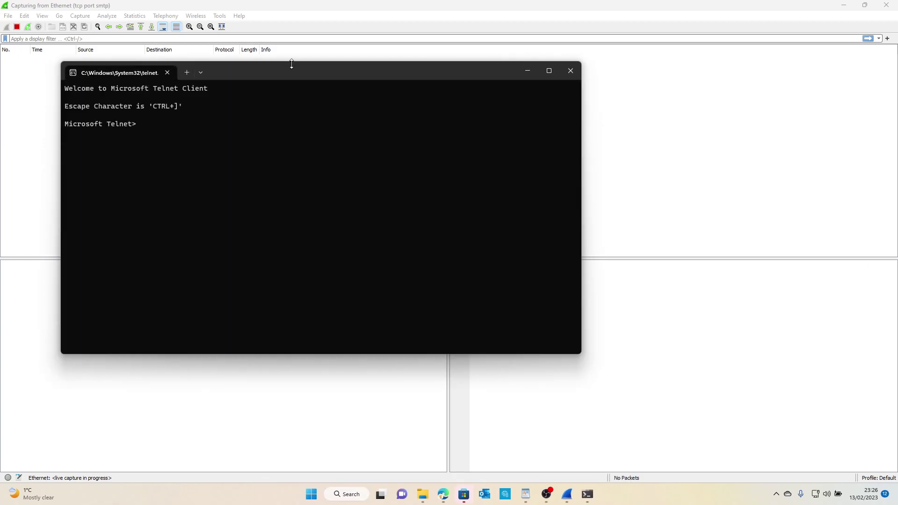
left_click_drag(291, 74, 497, 119)
Open a Telnet connection to smtp.blueyonder.co.uk on port 25 to generate test SMTP traffic
type("open")
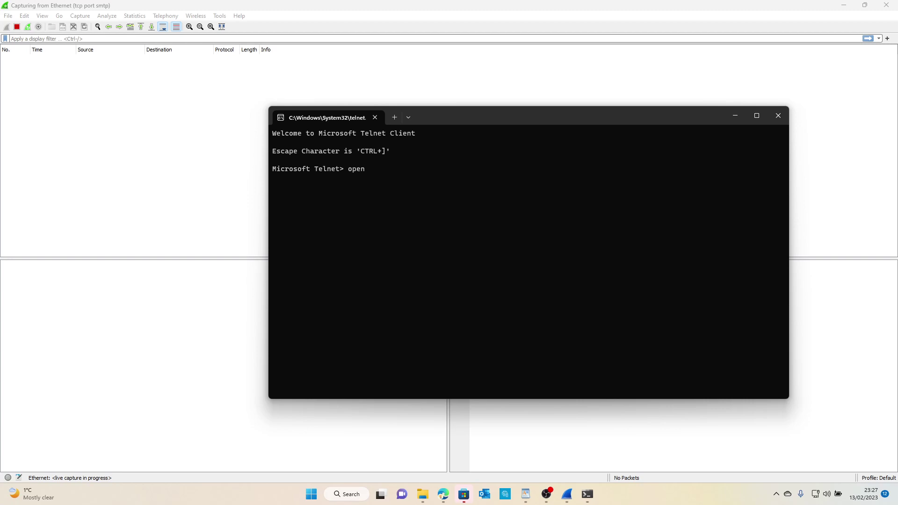
type("smtp.blueyonder.co.uk 25")
key("Return")
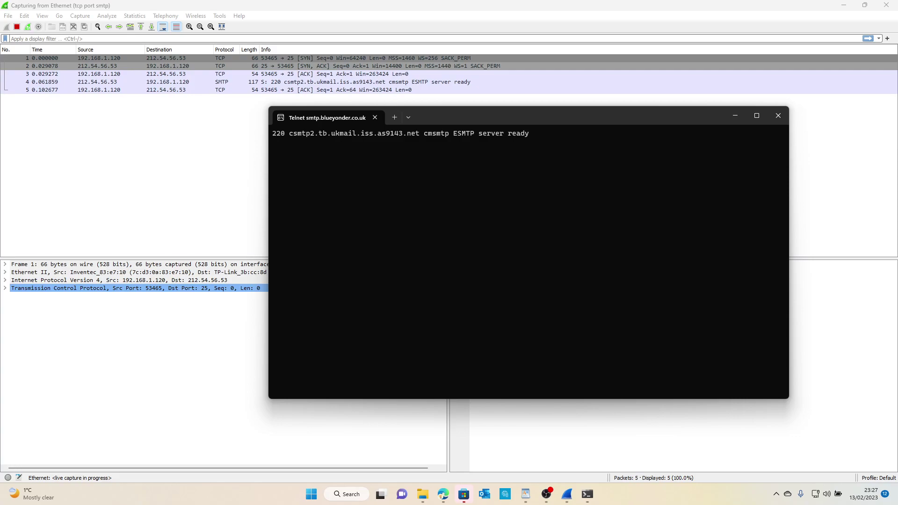
End the Telnet SMTP session with the quit command, bring Wireshark to the front and stop its live capture
type("quit")
key("Return")
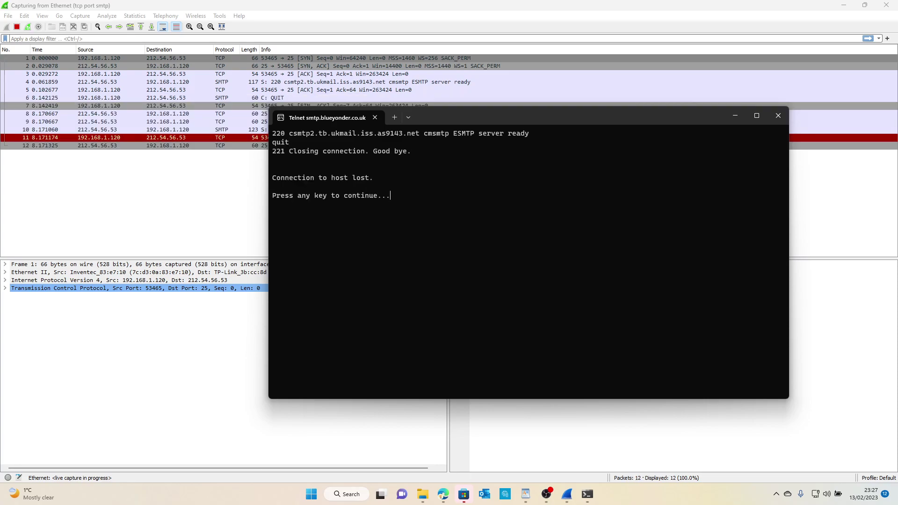
key("Return")
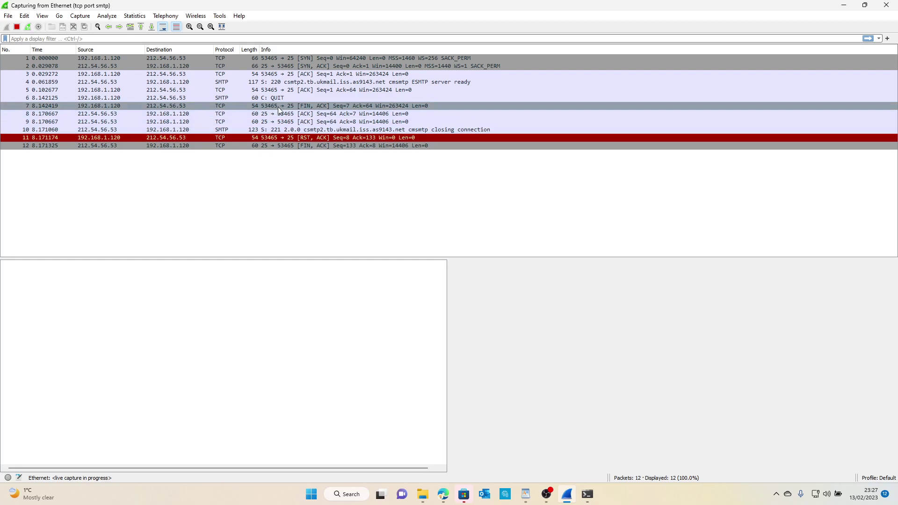
left_click(17, 28)
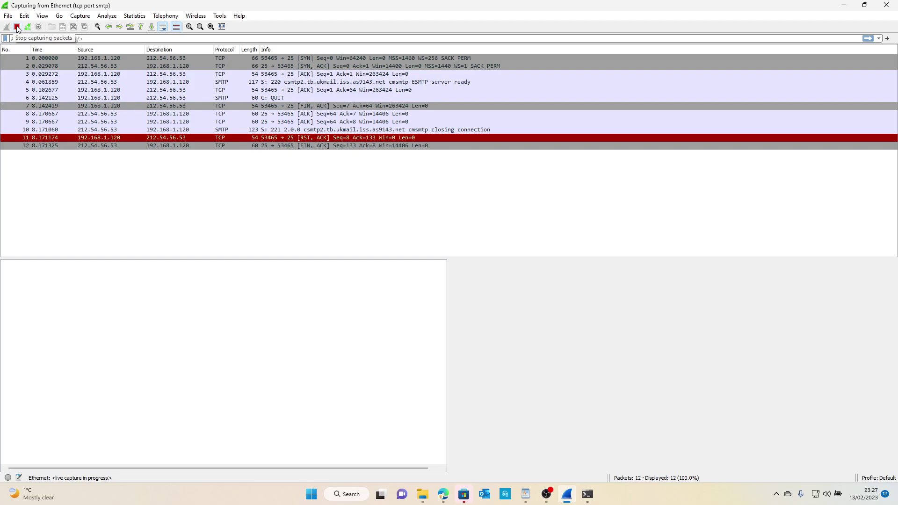
Restart the capture without saving the existing packets, then stop it and dismiss the notice to return to the Wireshark start page
left_click(5, 27)
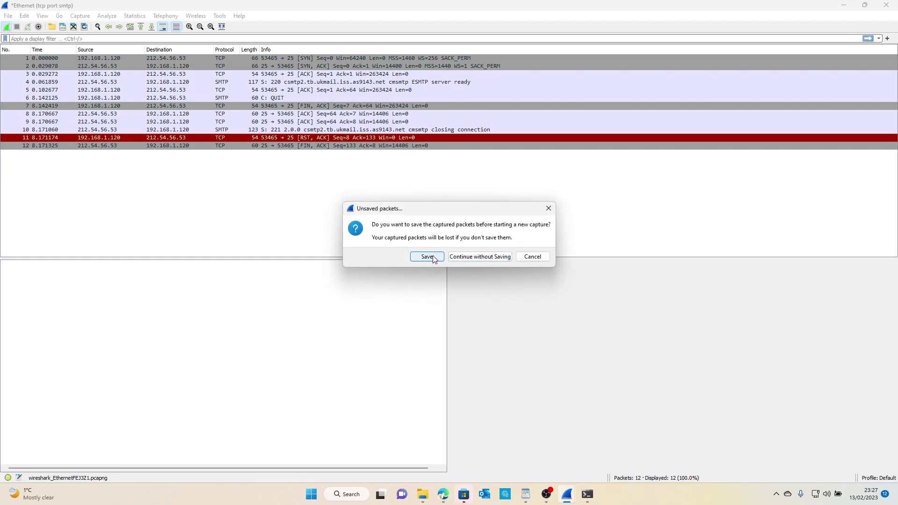
left_click(474, 257)
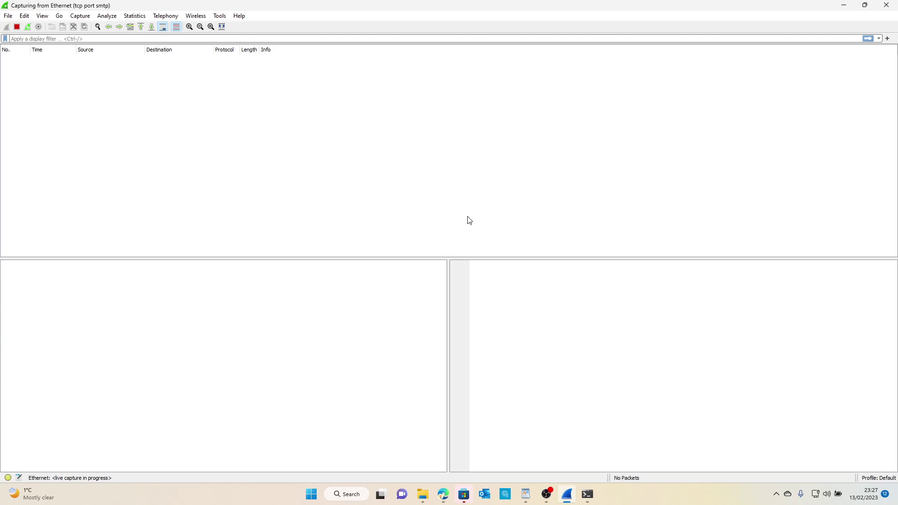
left_click(18, 27)
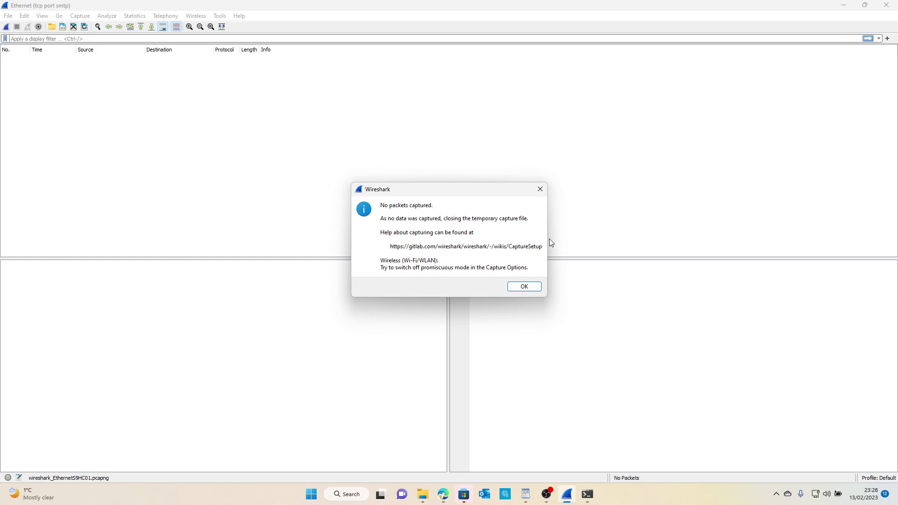
left_click(530, 288)
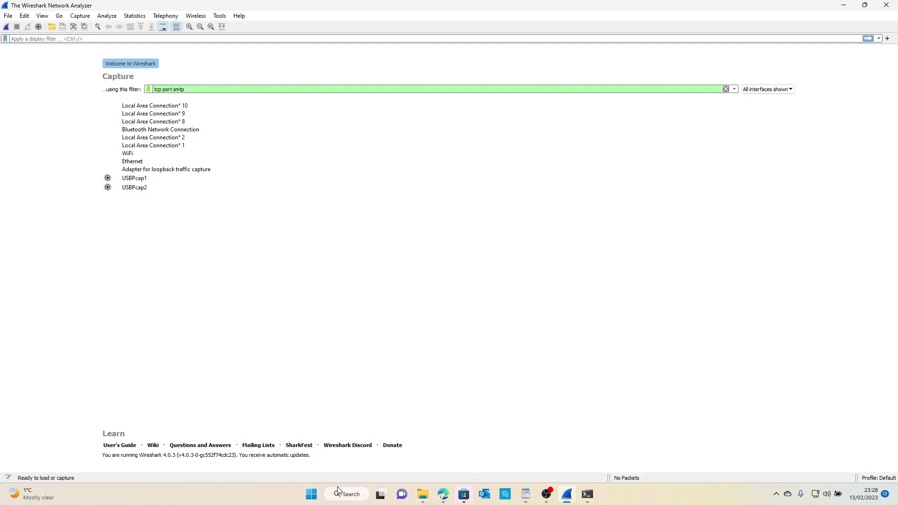
Open the Windows network settings and examine the Mobile hotspot page's properties and connected devices
right_click(311, 495)
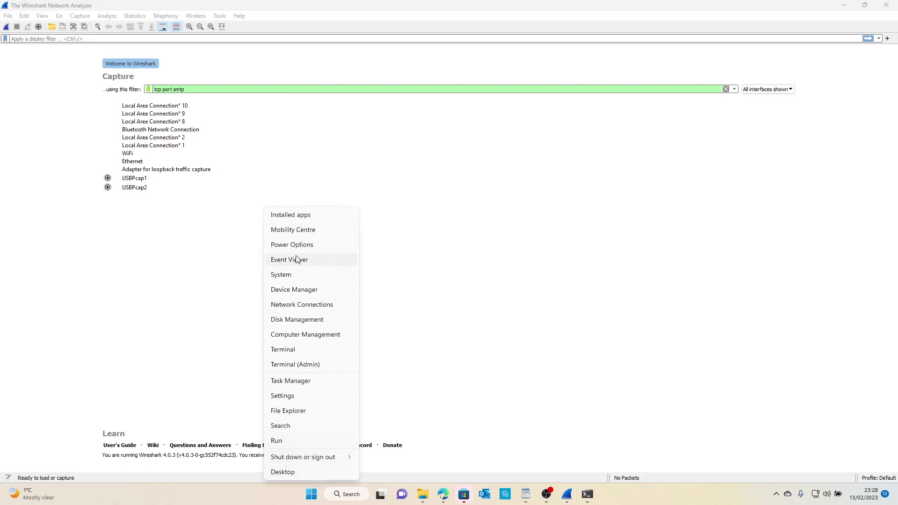
left_click(303, 307)
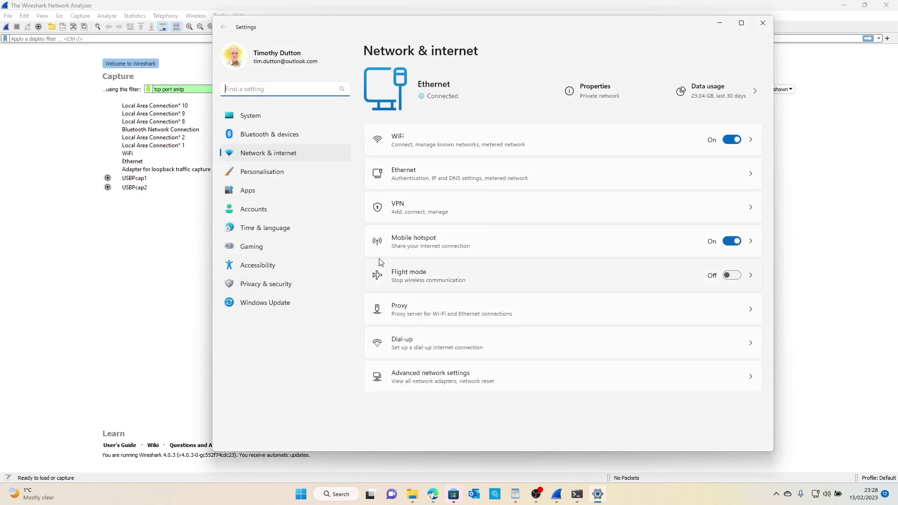
left_click(414, 242)
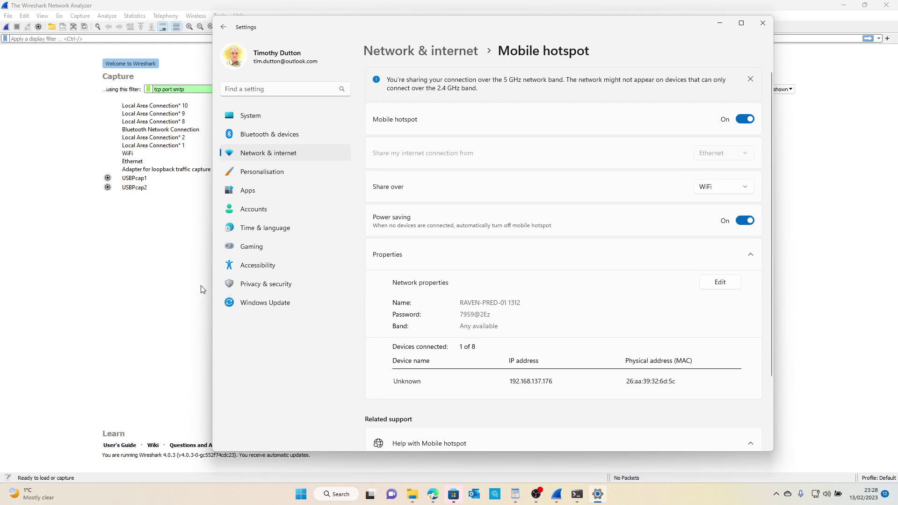
scroll(439, 289, "down", 2)
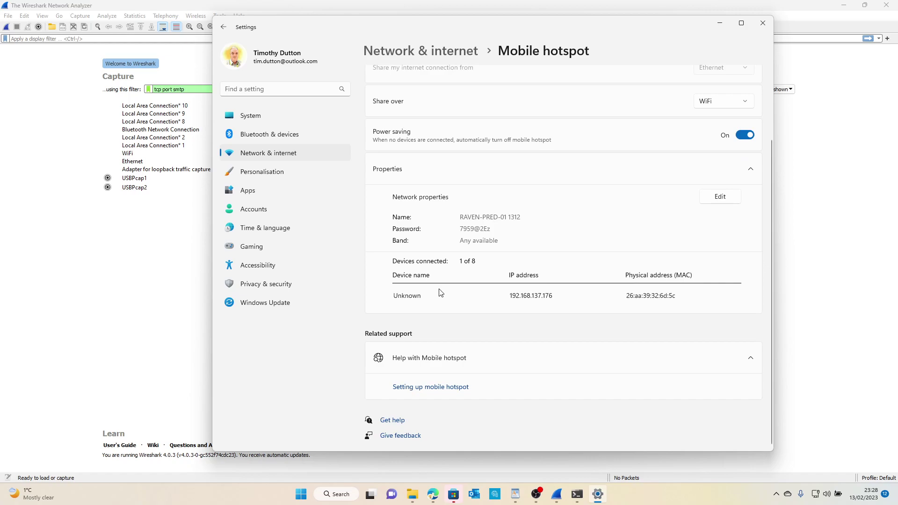
scroll(440, 292, "up", 2)
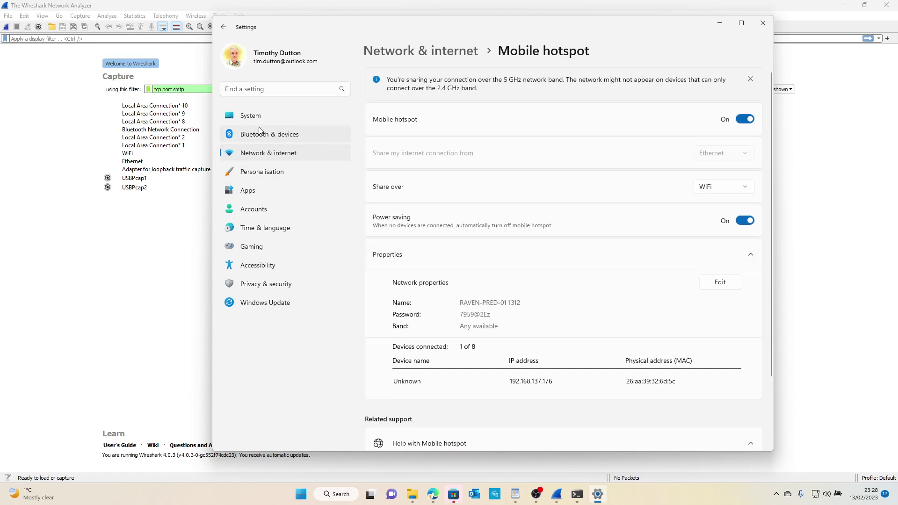
Examine the WiFi adapter's hardware properties and return to the Network & internet overview
left_click(224, 26)
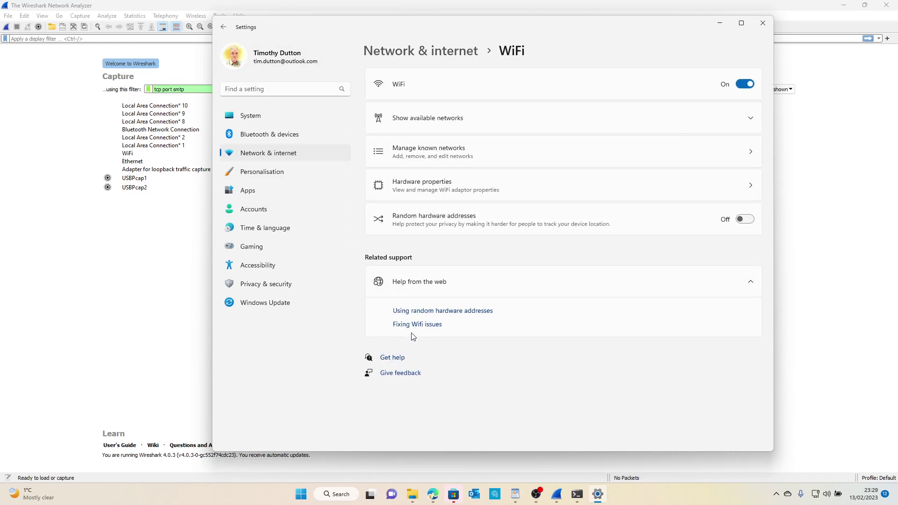
left_click(420, 184)
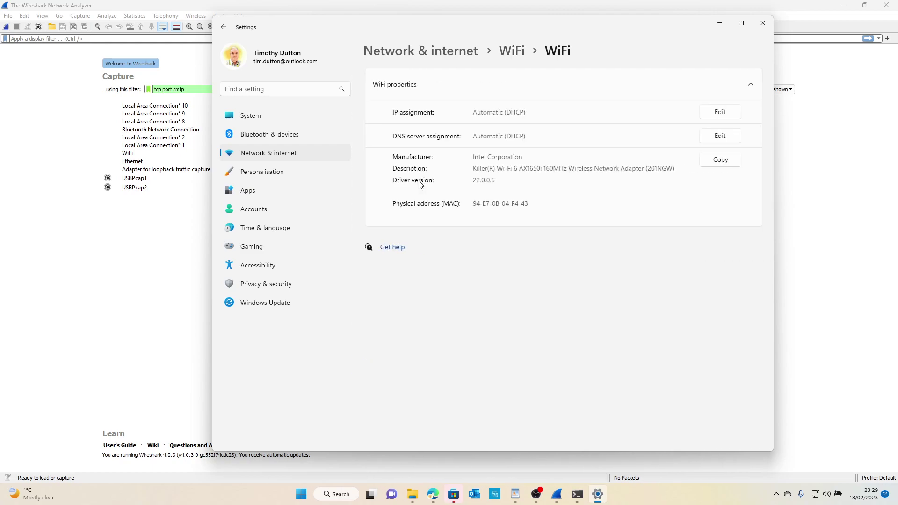
left_click(223, 27)
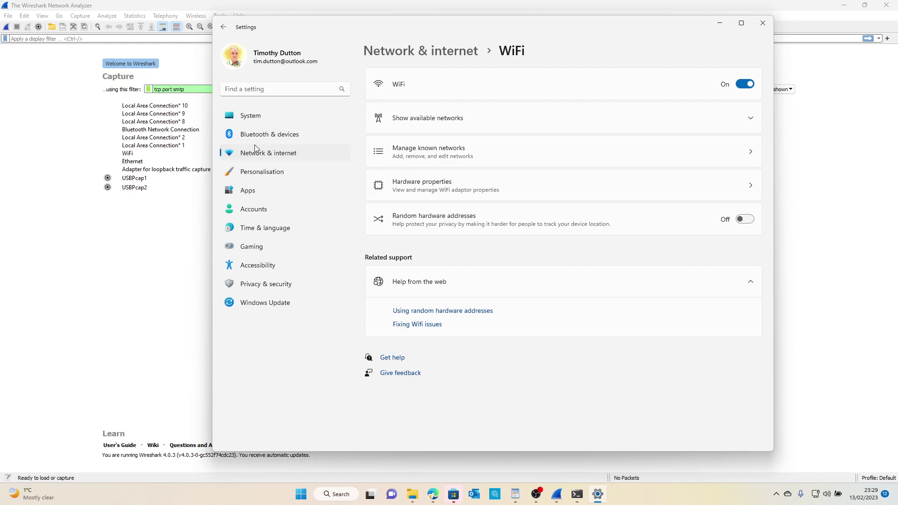
left_click(260, 157)
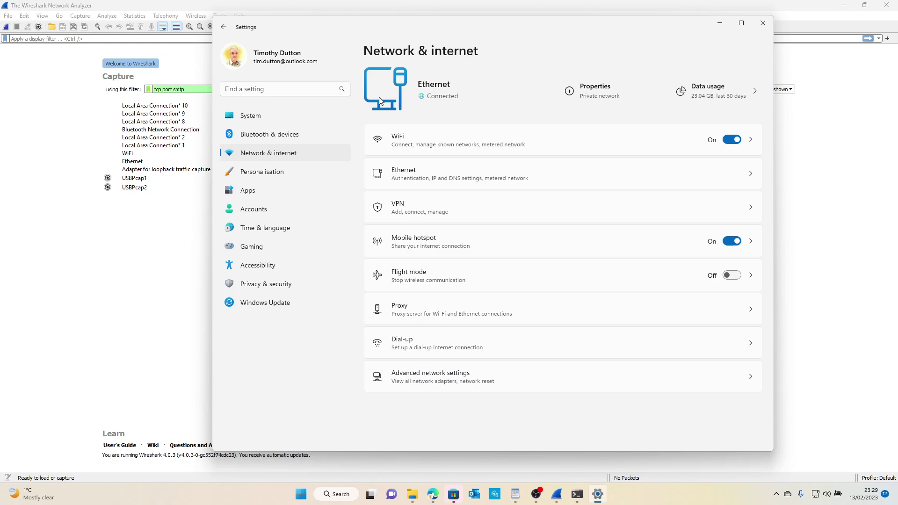
Examine the Ethernet connection's address details, then close the Settings window
left_click(512, 179)
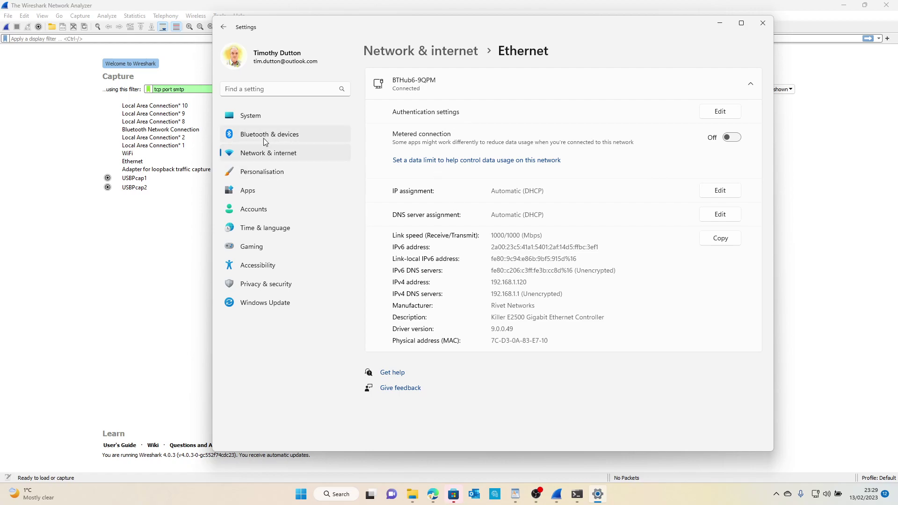
left_click(225, 28)
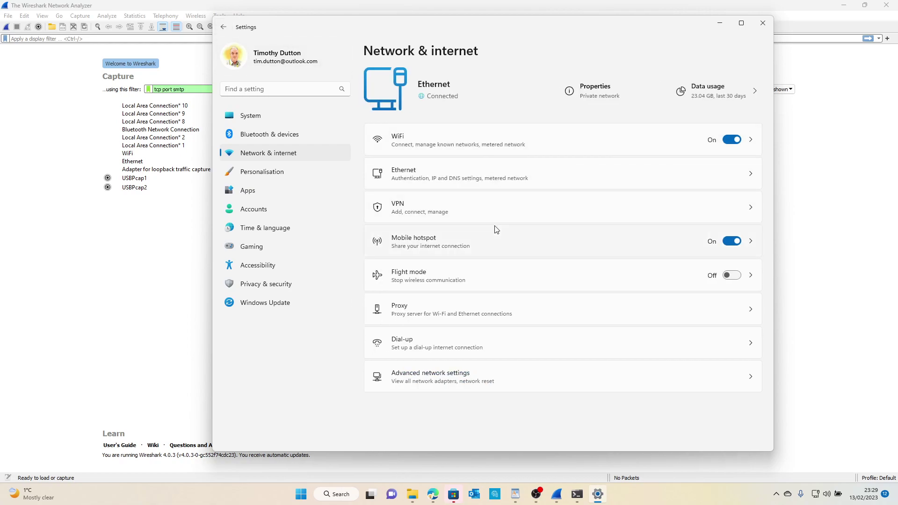
left_click(769, 31)
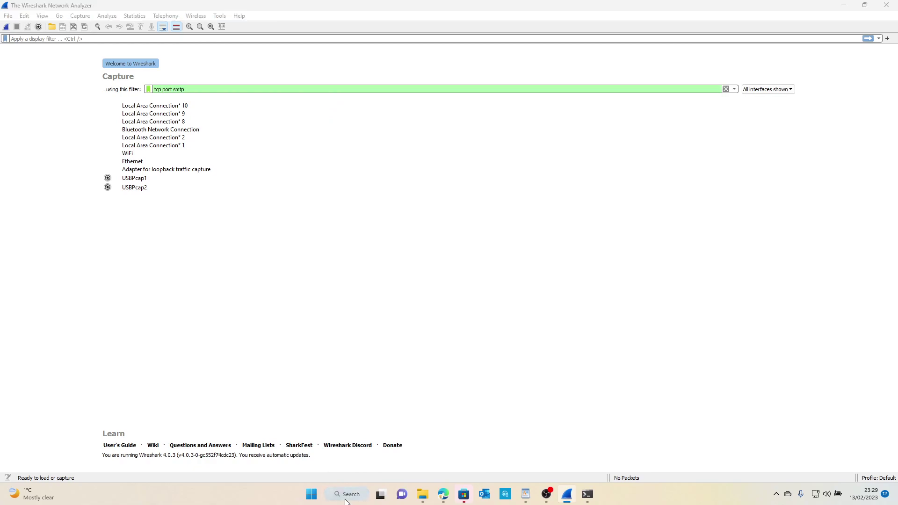
View the adapter list through Control Panel's Network and Sharing Centre to identify the hotspot's connection, then close both windows
left_click(347, 499)
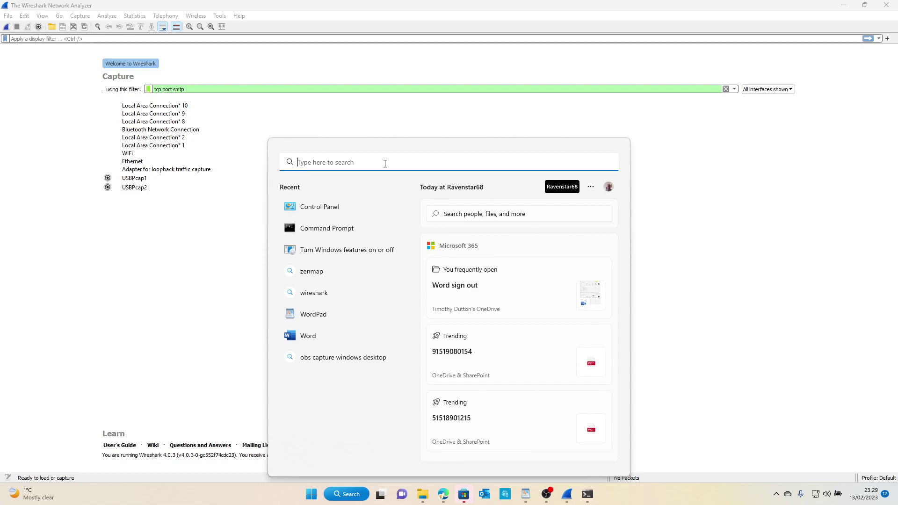
left_click(320, 207)
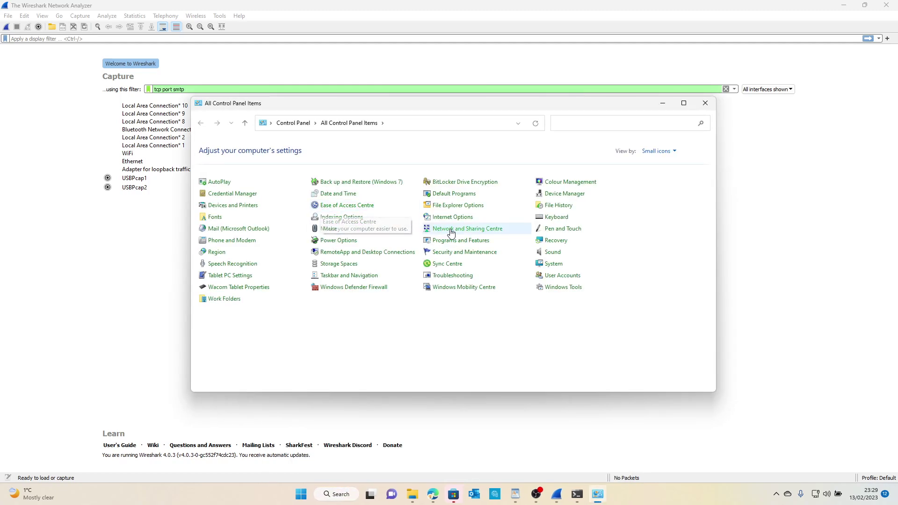
left_click(451, 230)
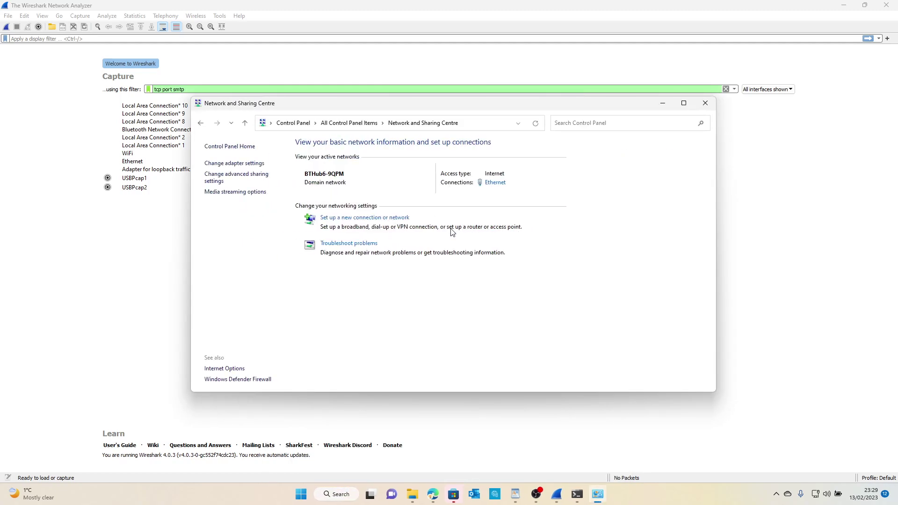
left_click(228, 165)
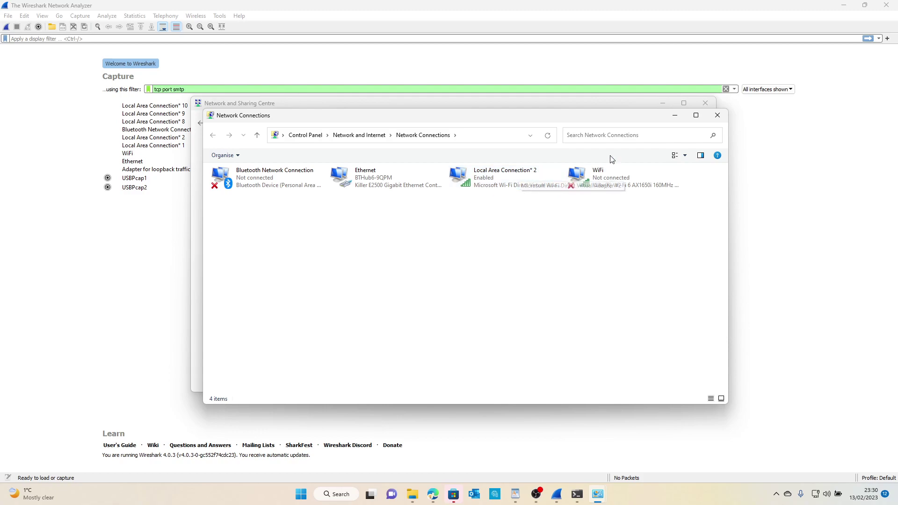
left_click(718, 116)
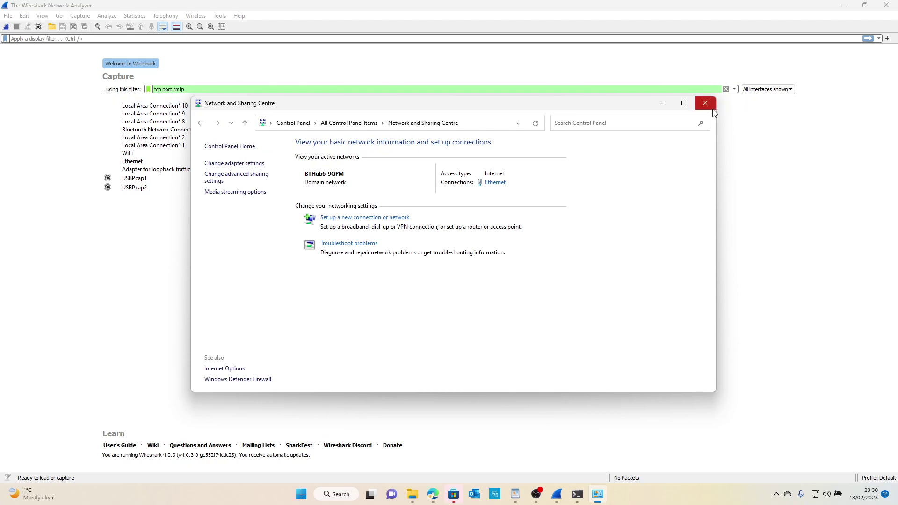
left_click(706, 104)
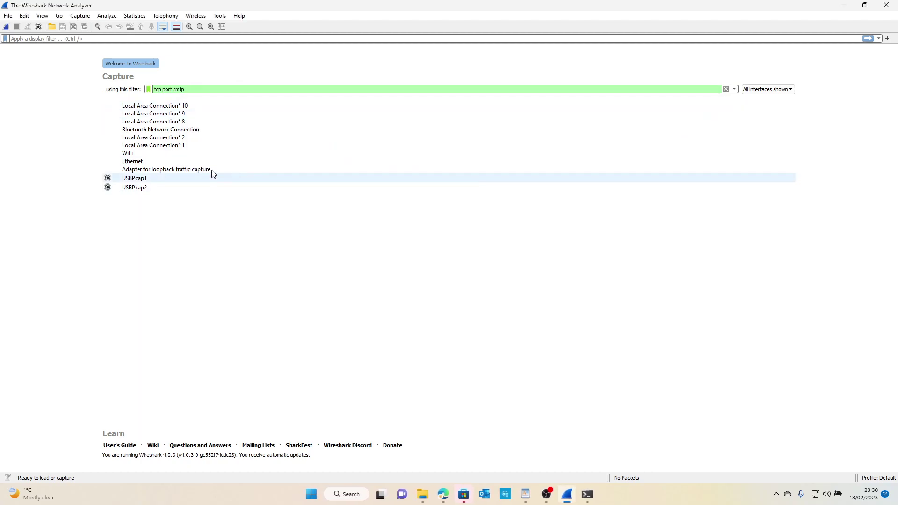
Capture traffic on Local Area Connection* 2 with the capture filter "tcp port 25", stopping once the hotspot device's SMTP session is recorded
left_click(172, 140)
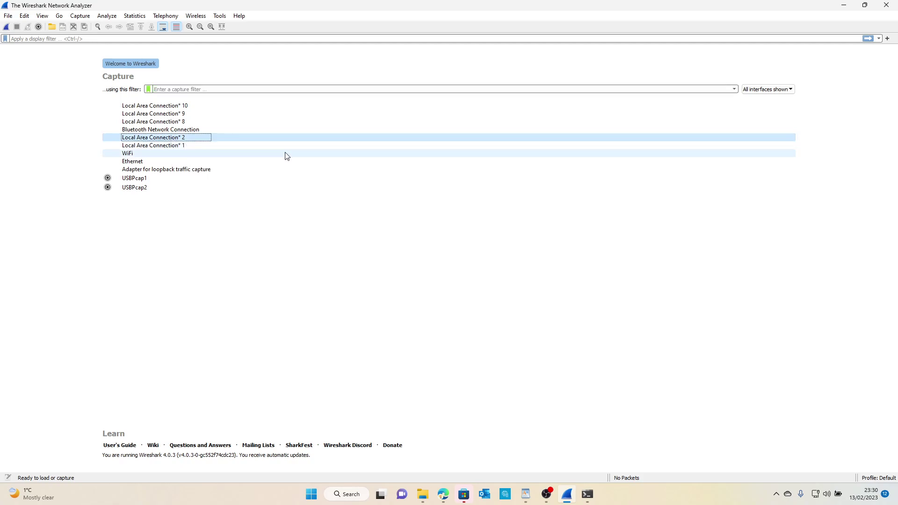
left_click(203, 89)
type("tcp")
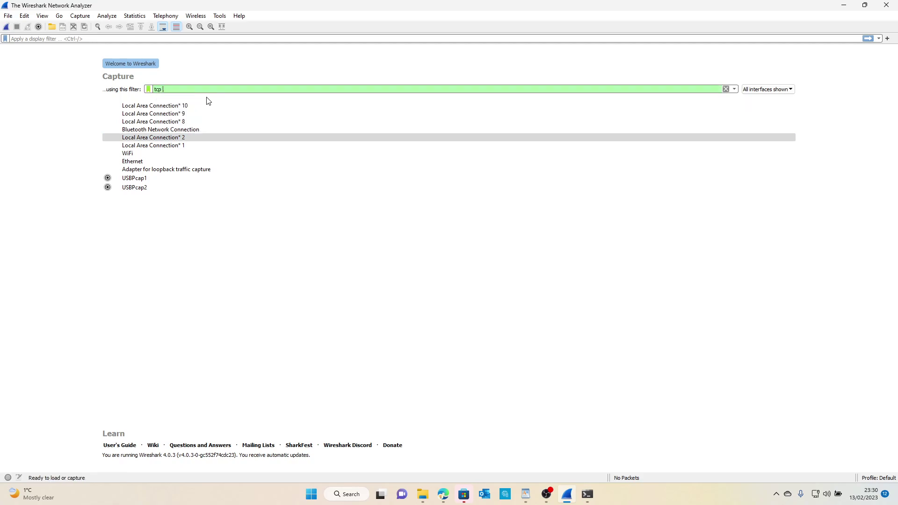
type(" port")
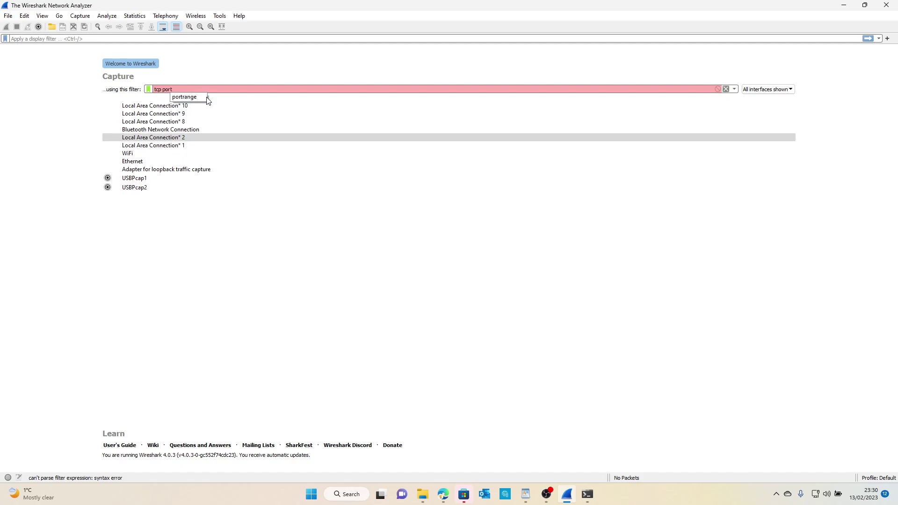
type(" 25")
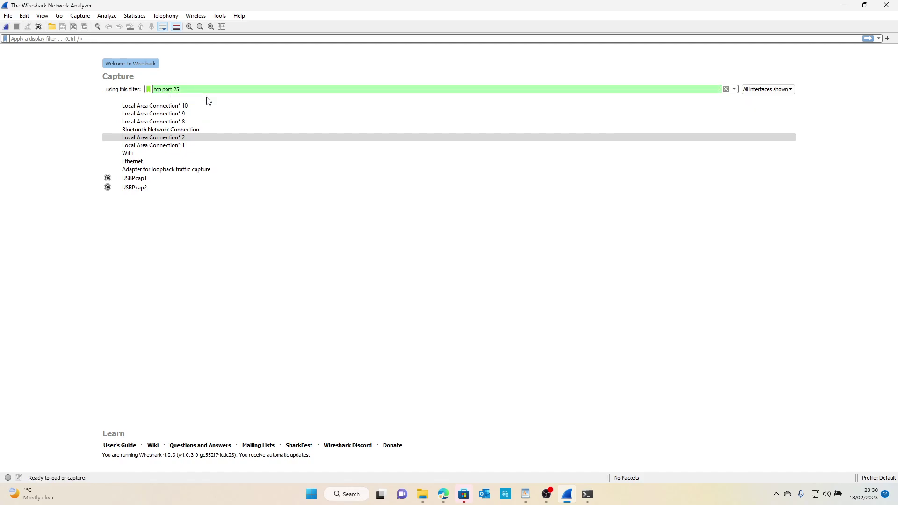
key("Return")
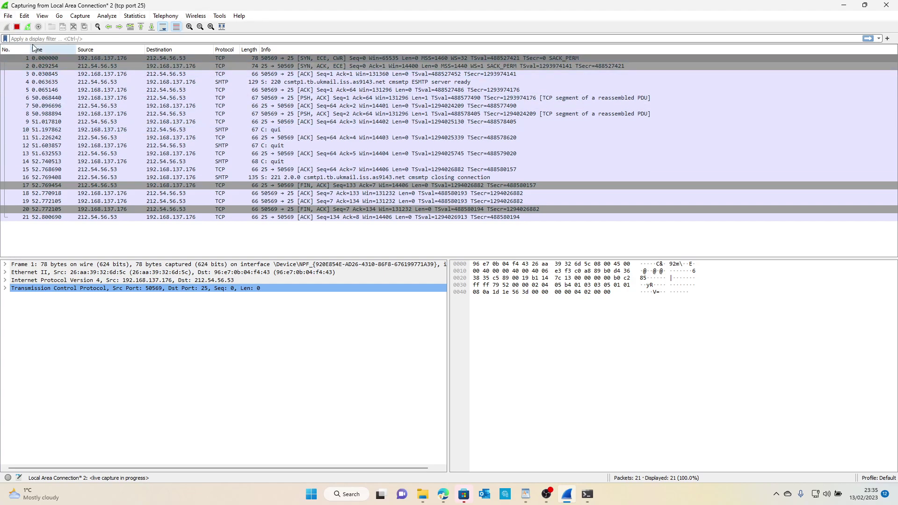
left_click(17, 27)
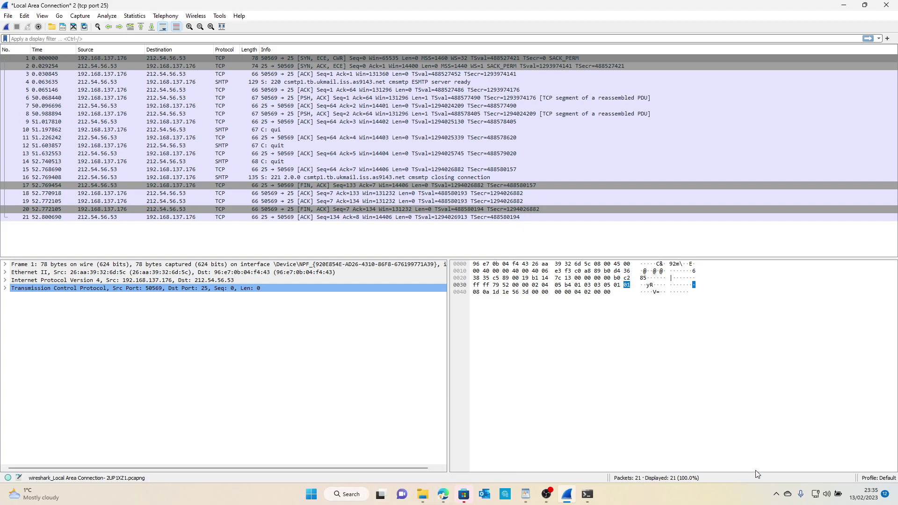
Turn off Mobile hotspot in the Windows network settings and close the Settings window
right_click(816, 494)
left_click(821, 469)
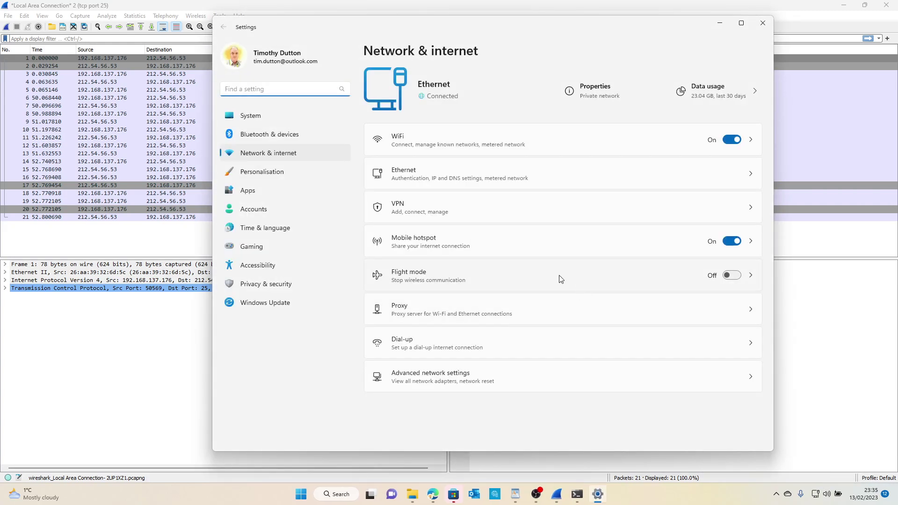
left_click(735, 241)
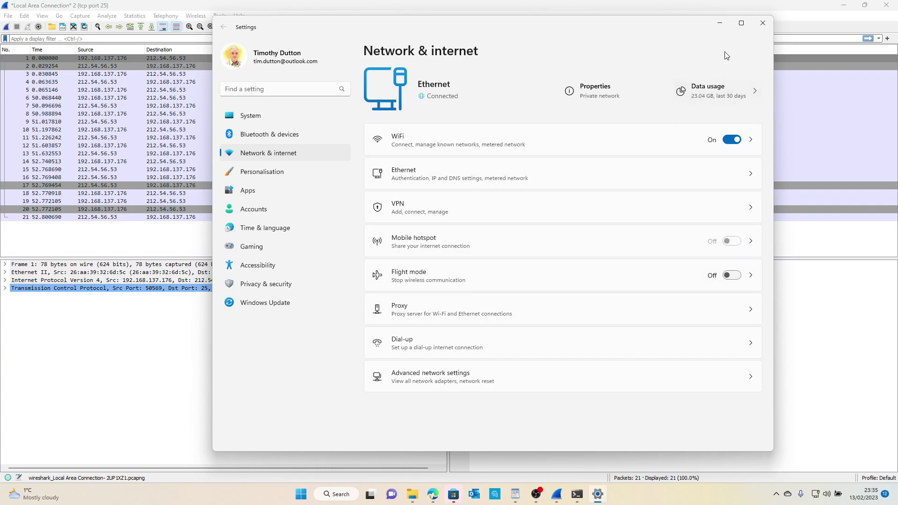
left_click(770, 21)
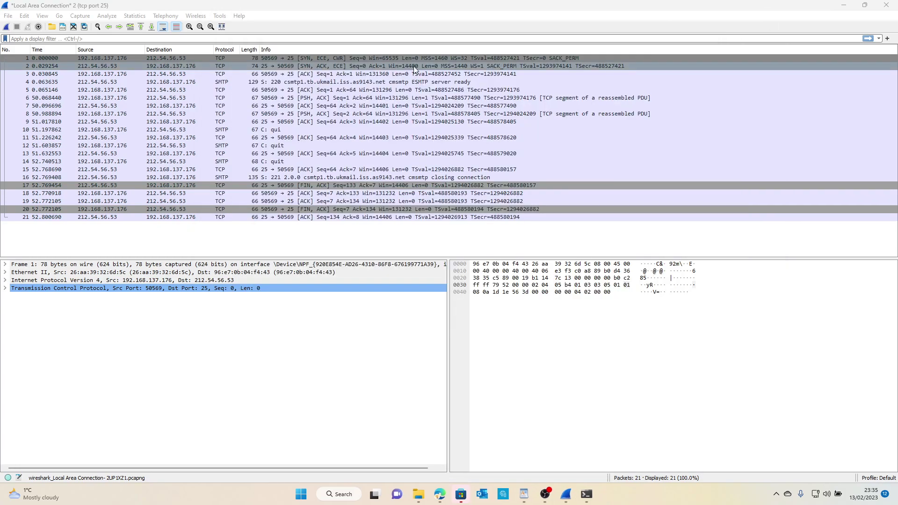
Quit Wireshark without saving the captured packets and close the Telnet window, keeping the WordPad document open
left_click(887, 5)
left_click(470, 257)
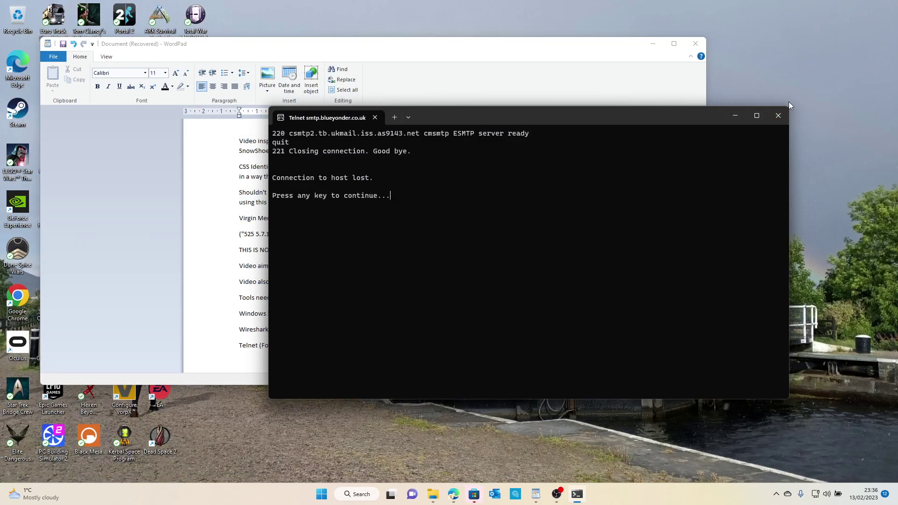
left_click(782, 113)
left_click(697, 44)
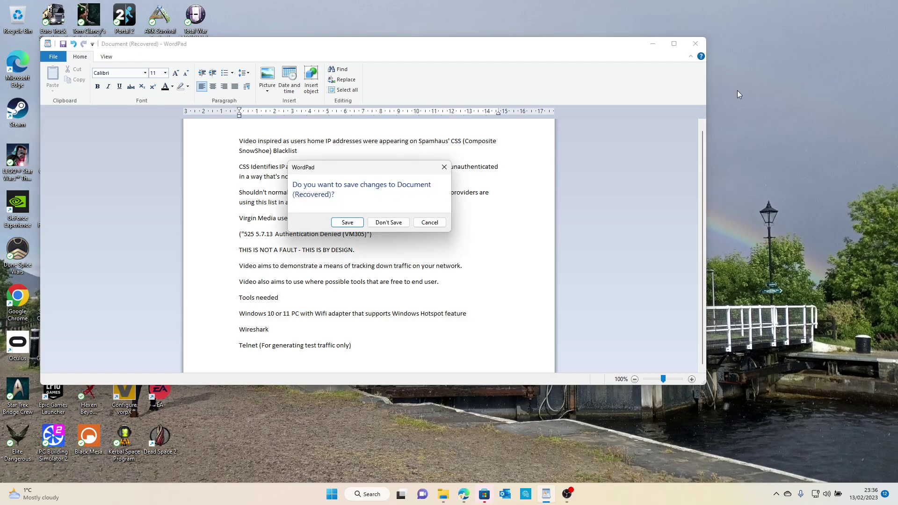
left_click(430, 223)
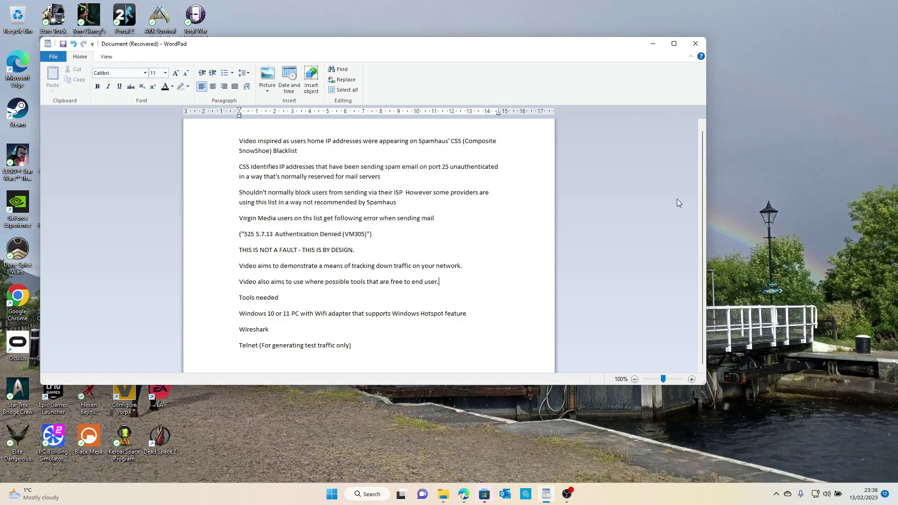